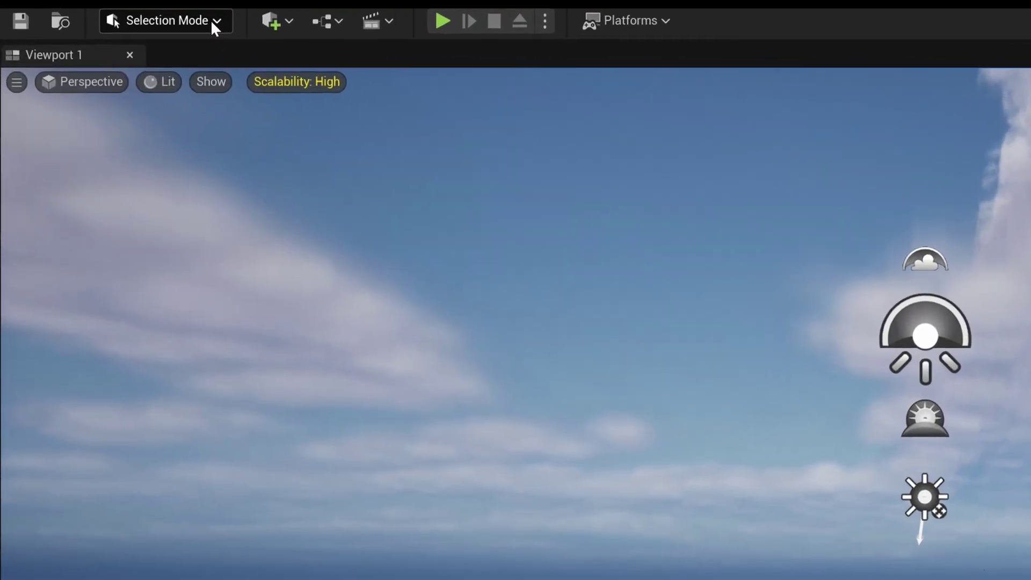
Switch to City Builder mode and add the Modern City and Base Kit - Modern kits.
left_click(91, 39)
left_click(230, 148)
left_click(295, 459)
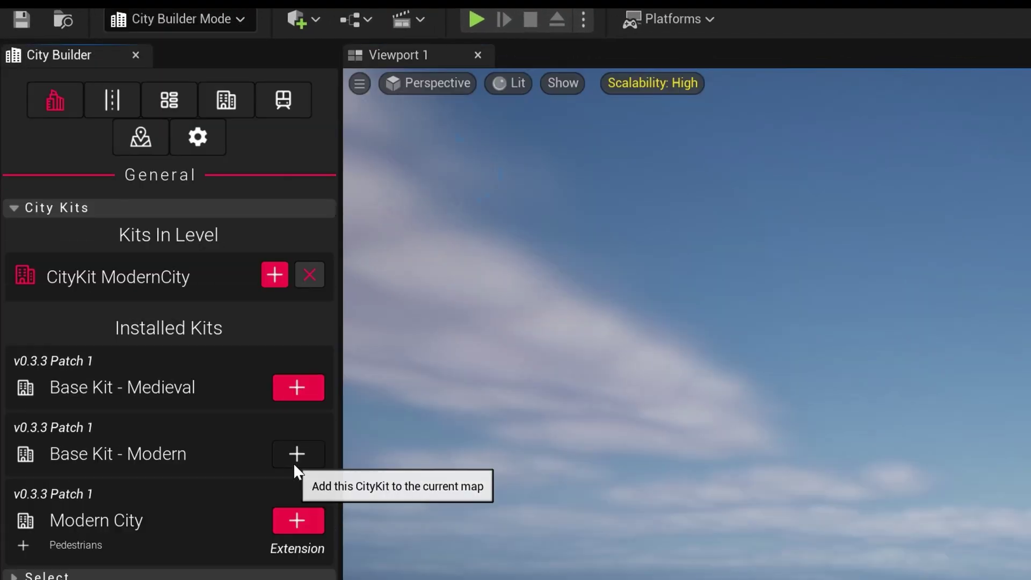
left_click(297, 456)
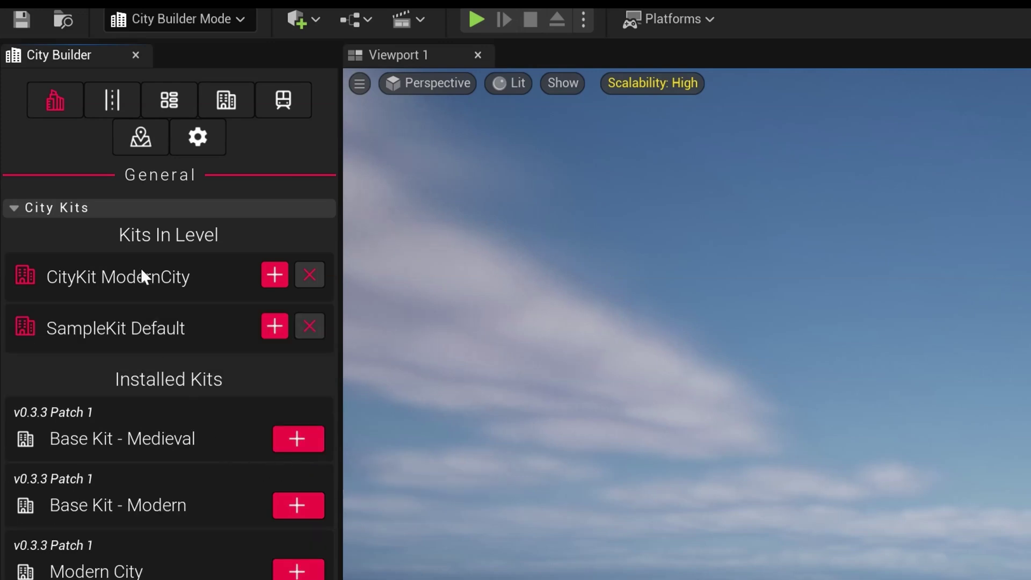
Choose the 'Modern - Two Lane A - Sidewalks' road preset and start drawing.
left_click(114, 108)
left_click(140, 379)
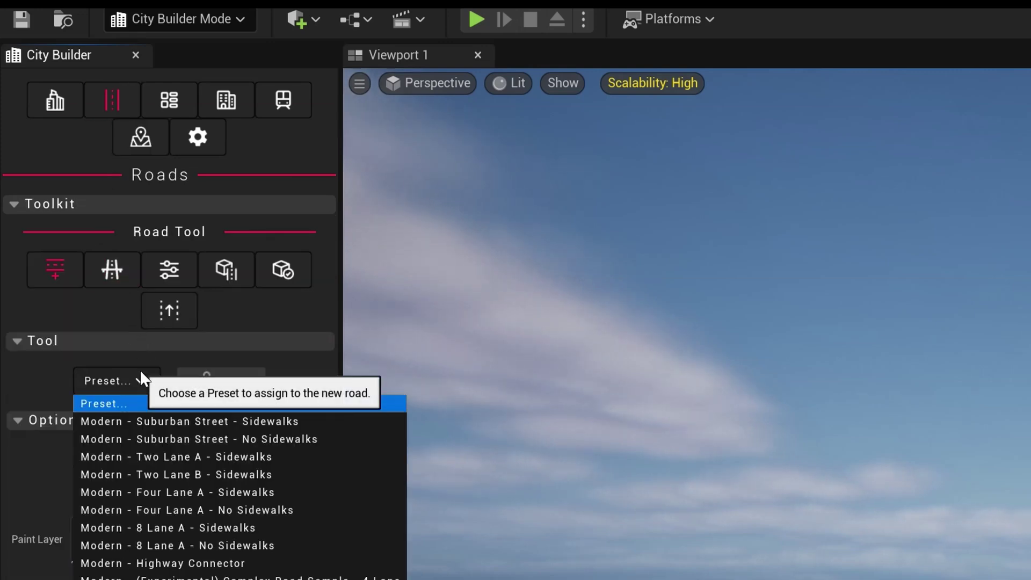
left_click(164, 457)
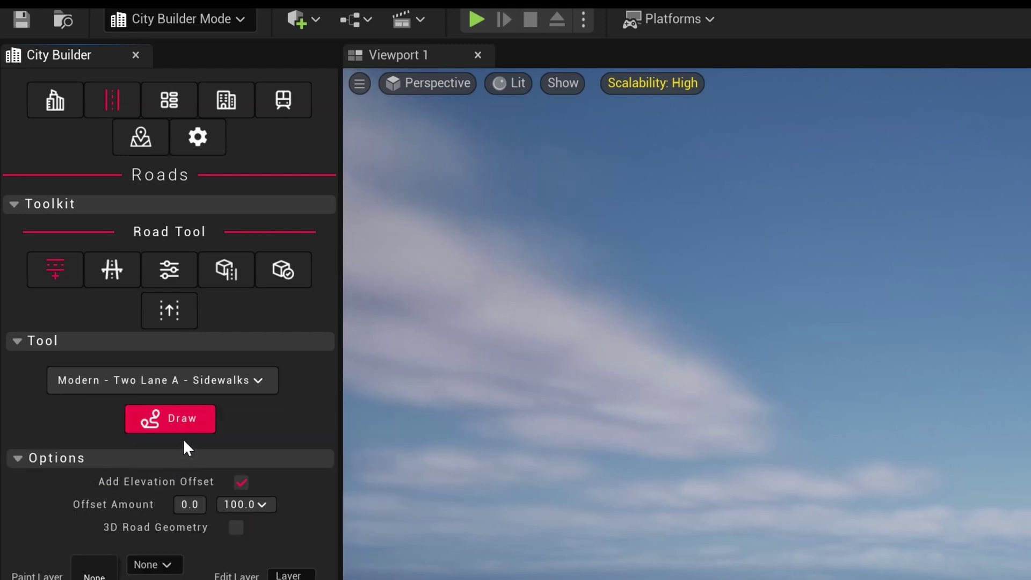
left_click(182, 418)
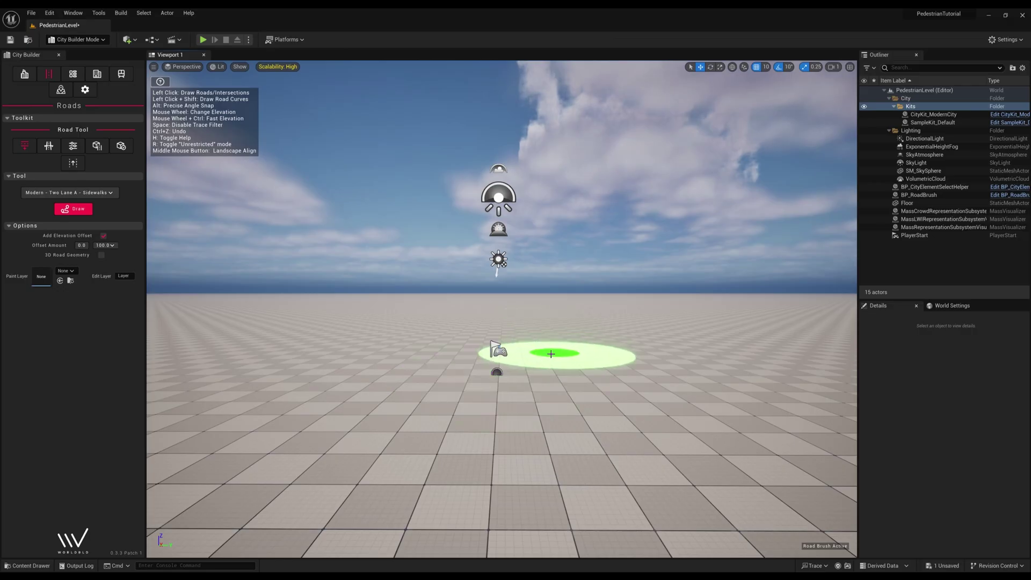
Place road corner points around the floor and join back to the start, closing the loop.
mouse_move(552, 354)
right_mouse_down()
mouse_move(651, 426)
mouse_move(621, 403)
mouse_move(634, 408)
right_mouse_up()
left_click(270, 251)
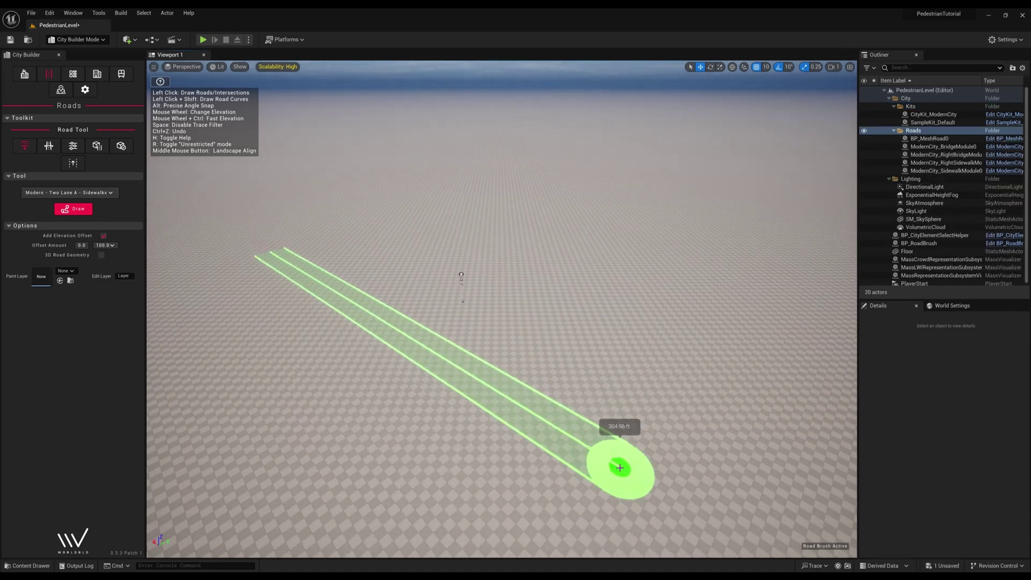
left_click(619, 468)
right_click_drag(620, 467, 622, 468)
left_click(707, 439)
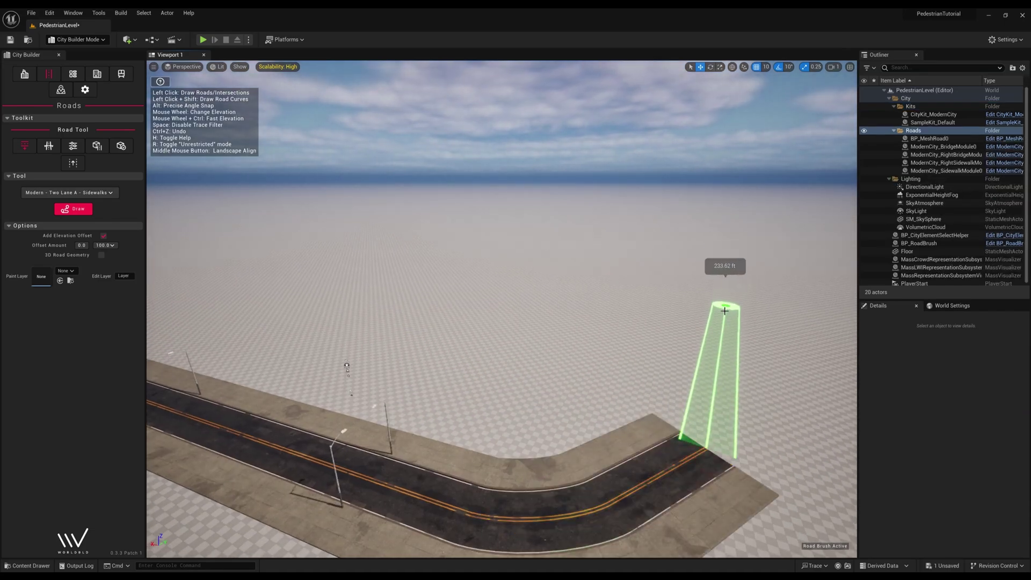
left_click(725, 312)
right_click_drag(672, 265, 637, 260)
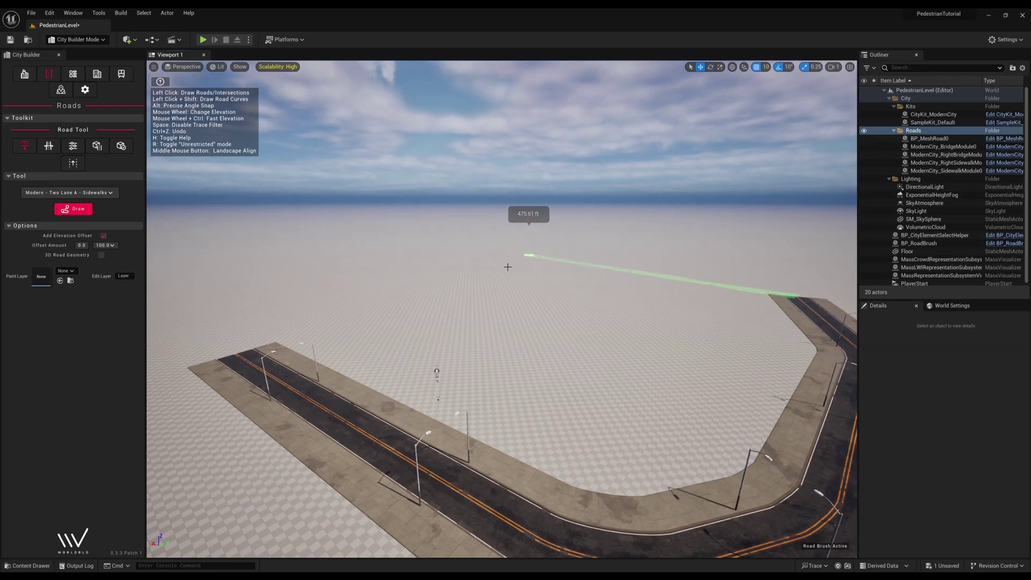
left_click(481, 250)
left_click(215, 297)
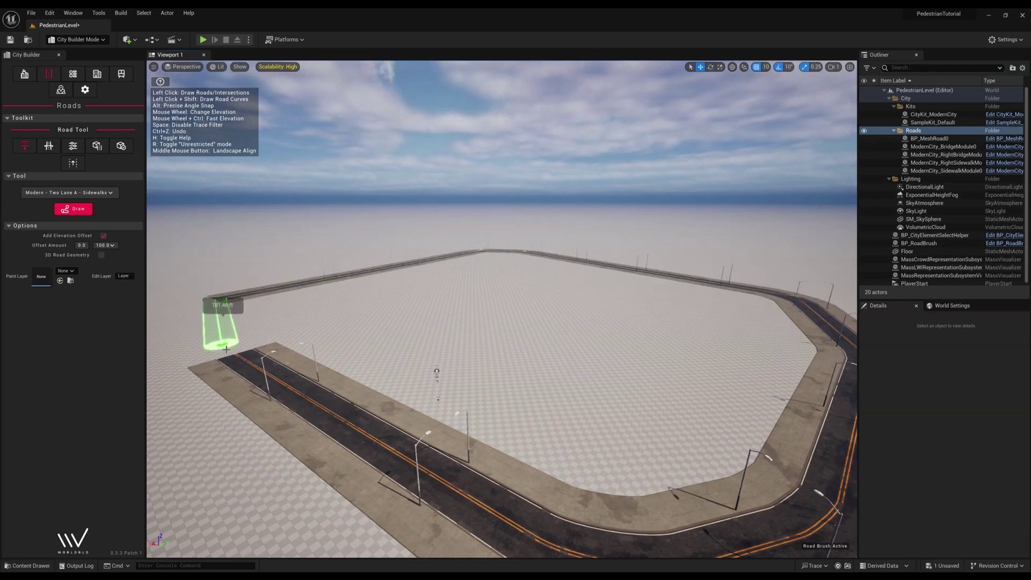
left_click(288, 385)
right_click_drag(481, 265, 480, 265)
Return to Selection mode, select the inner sidewalk, and filter its Details by 'walka' to check Walkable.
left_click(100, 40)
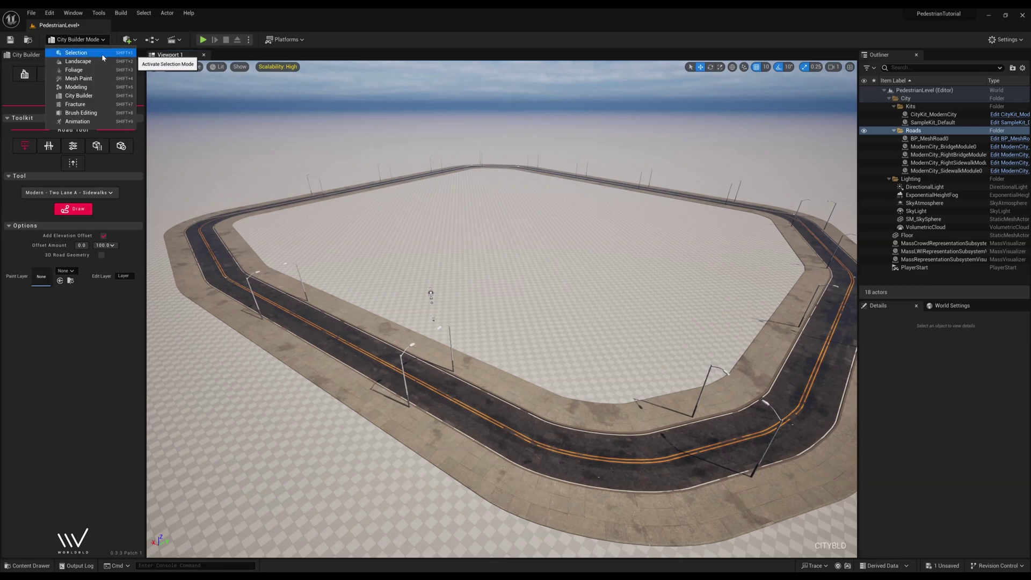
left_click(103, 54)
left_click(709, 377)
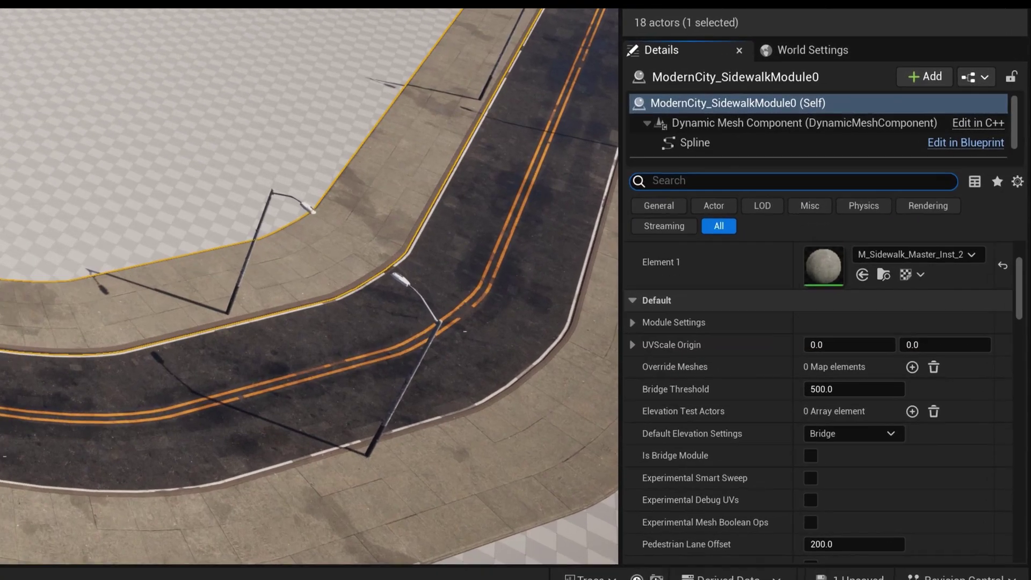
left_click(899, 372)
type("walka")
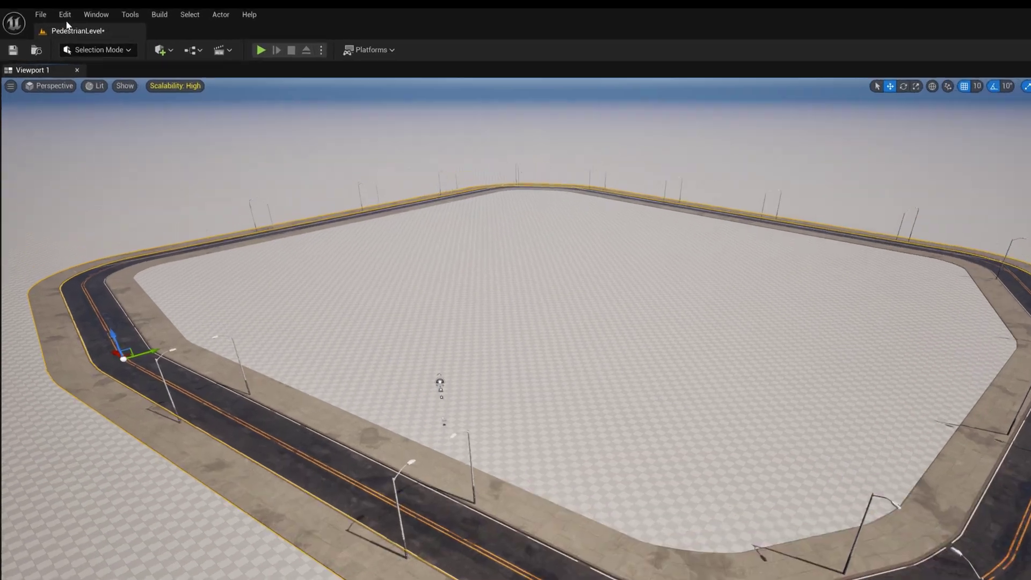
In Project Settings, add lane profile CityBLD-Sample-A with tag 1 named CityBLD-FootTraffic.
left_click(49, 12)
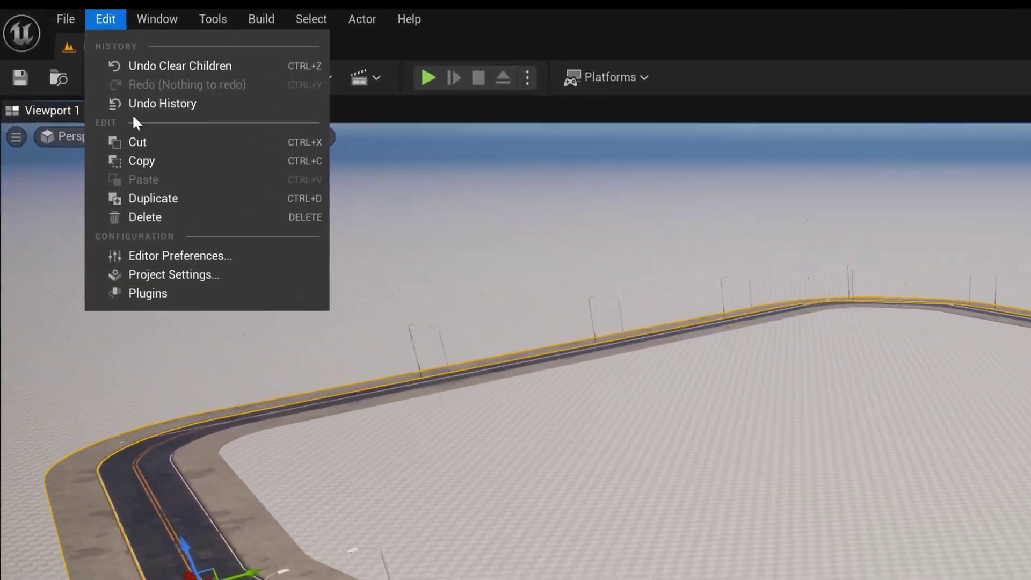
left_click(74, 130)
left_click(470, 47)
type("zone")
type(" gra")
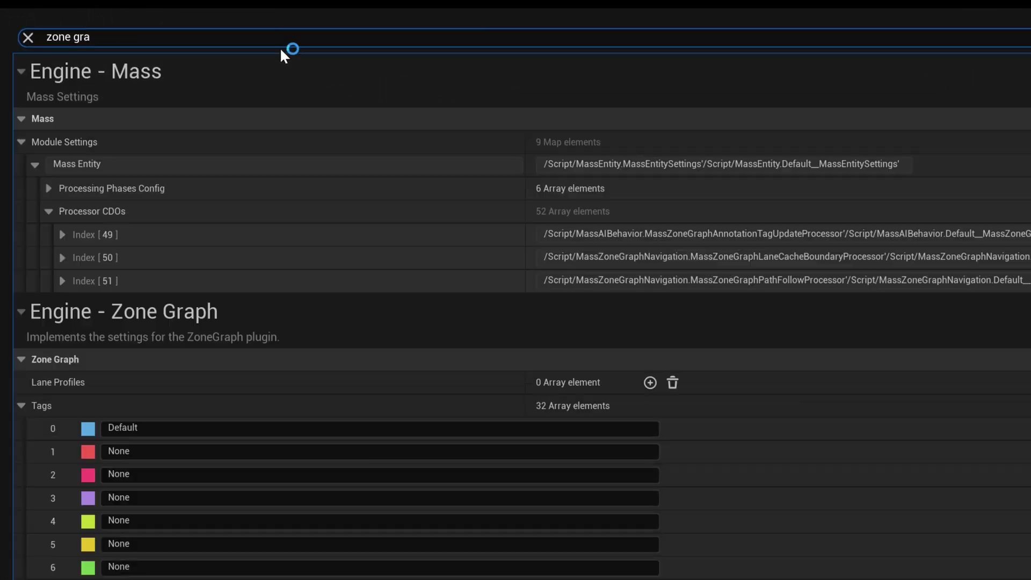
left_click(650, 382)
left_click(36, 406)
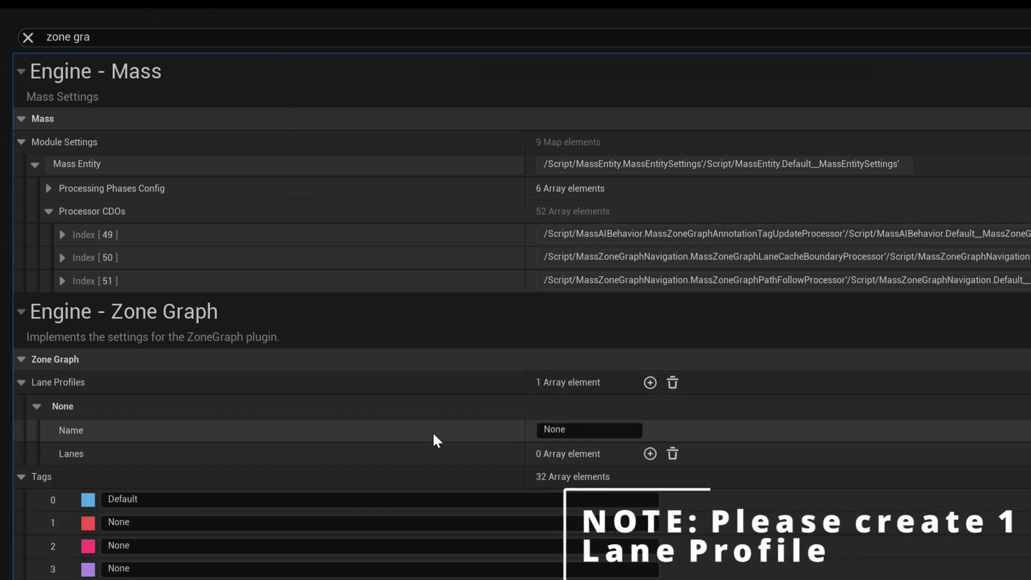
left_click(617, 432)
type("CityBLD-Sample-A")
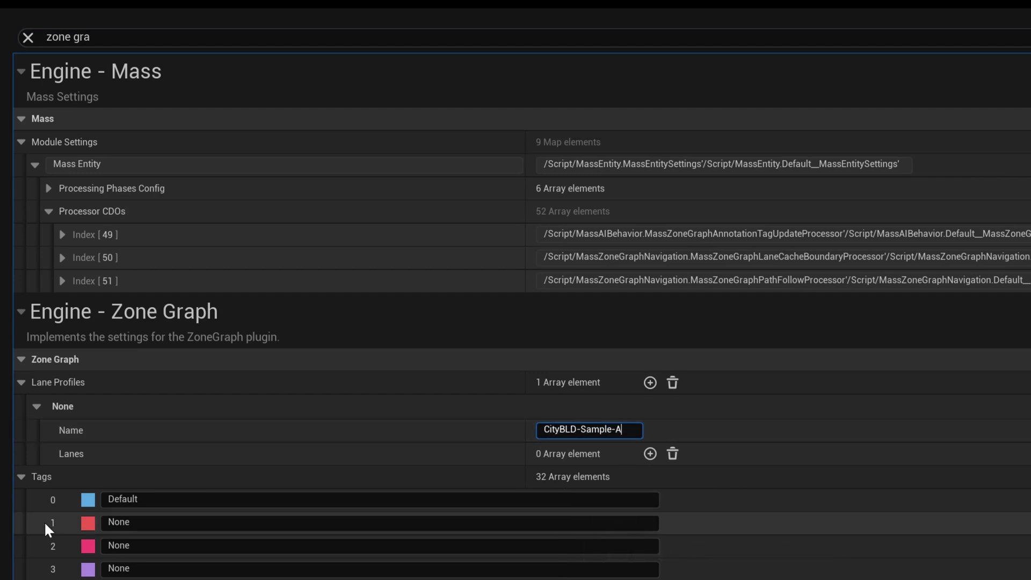
left_click(139, 522)
type("CityBLD-FootTraffic")
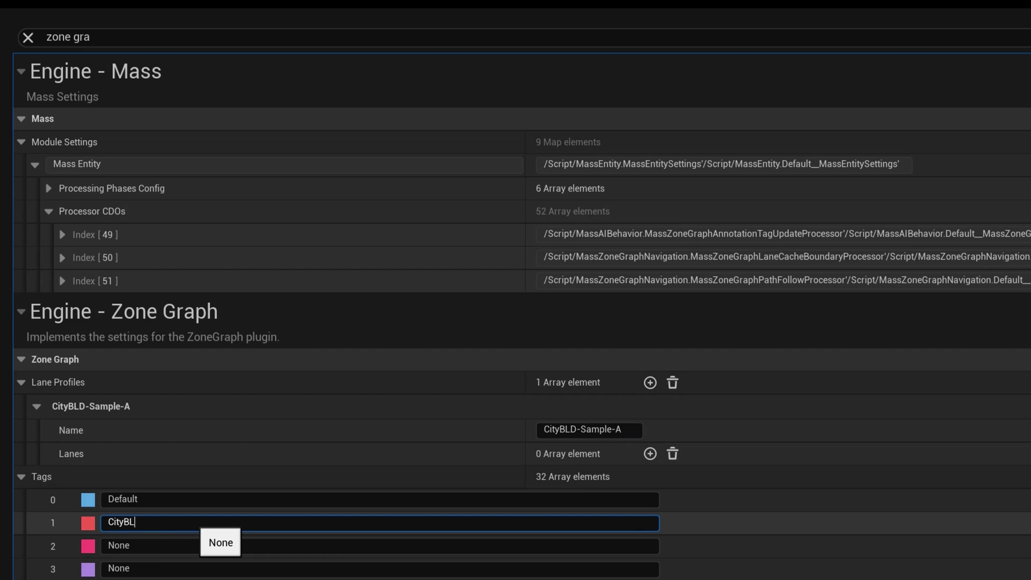
key("Return")
Add two lanes to the profile, setting the second lane's direction to Backward.
left_click(650, 454)
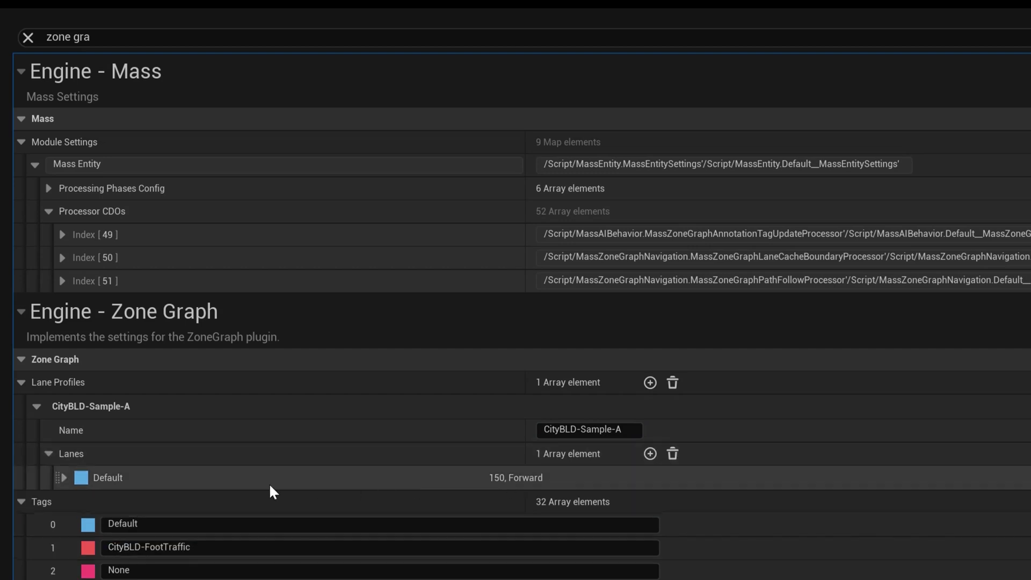
left_click(64, 478)
scroll(176, 489, "down", 5)
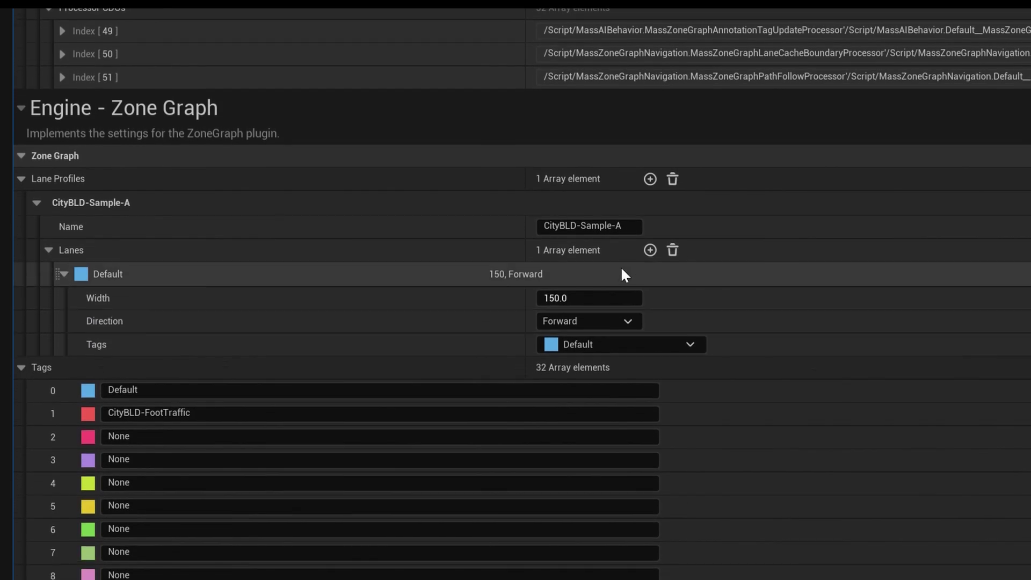
scroll(625, 275, "down", 2)
left_click(650, 159)
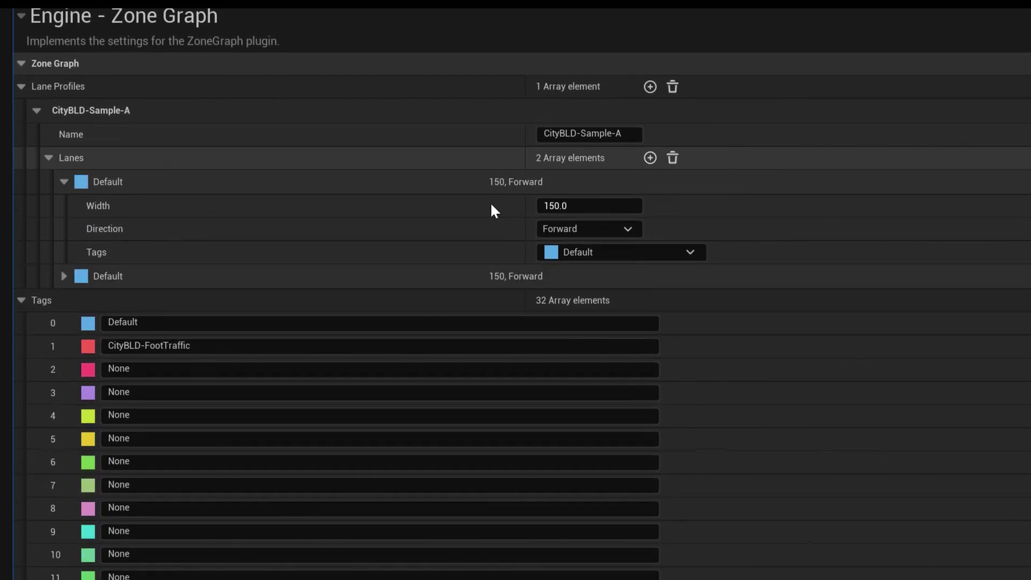
left_click(63, 276)
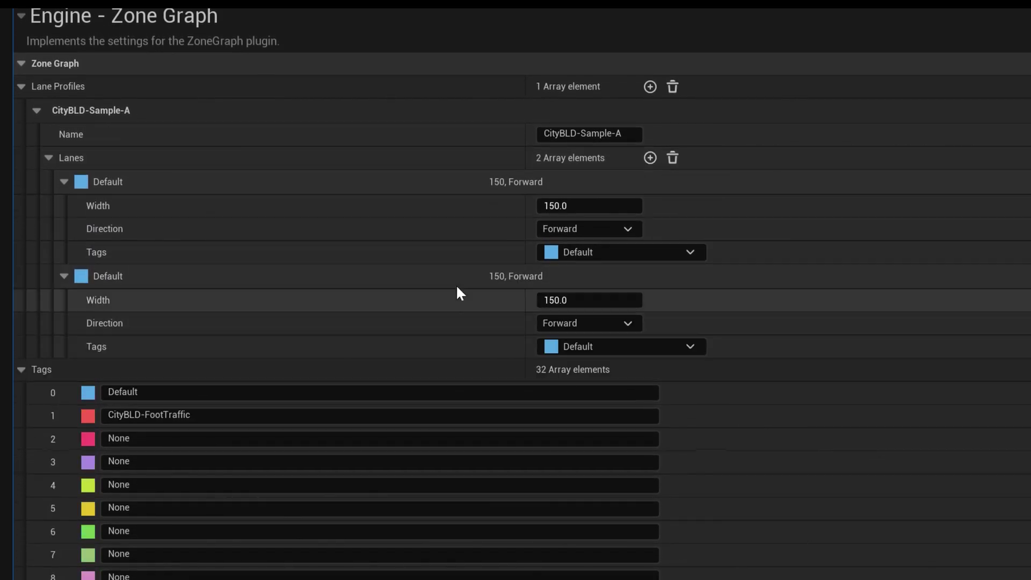
left_click(569, 323)
left_click(569, 373)
Tag both lanes CityBLD-FootTraffic instead of Default.
left_click(590, 253)
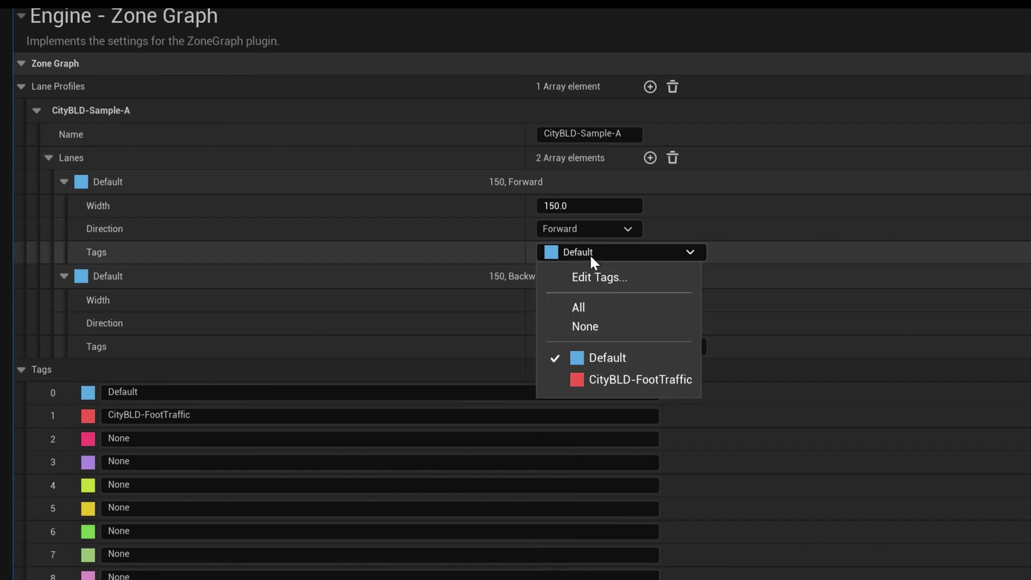
left_click(591, 356)
left_click(587, 379)
left_click(456, 296)
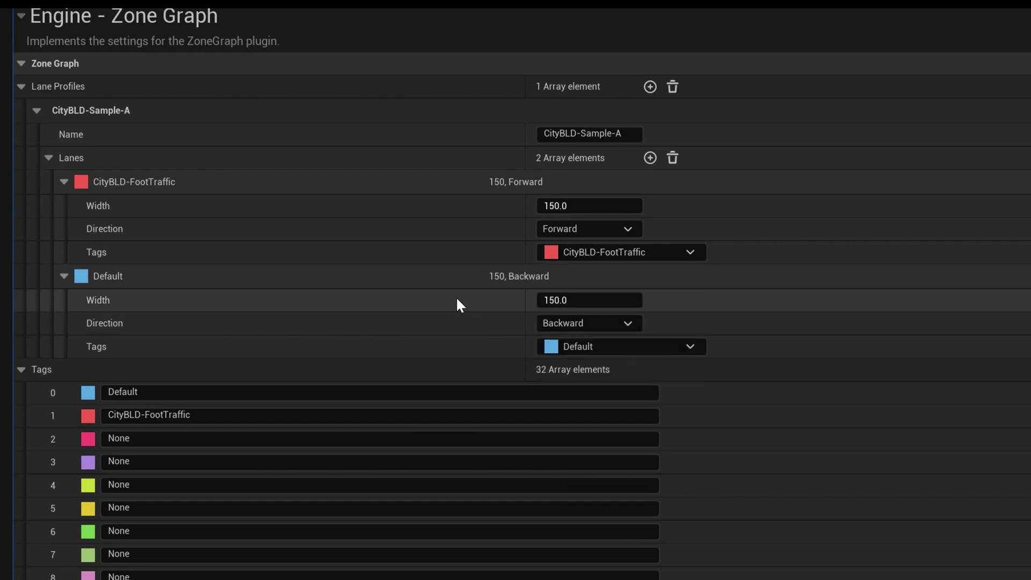
left_click(581, 348)
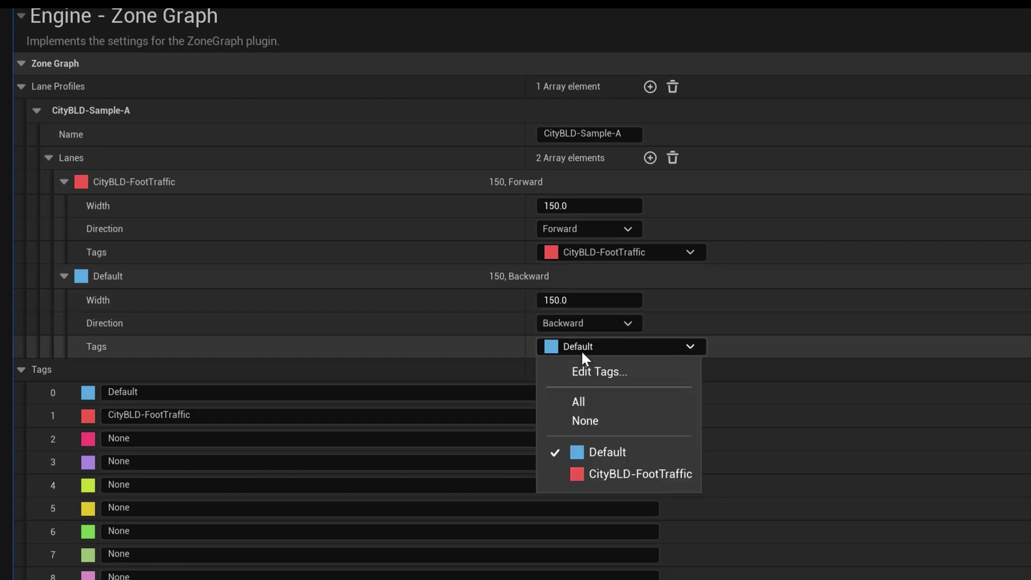
left_click(597, 451)
left_click(590, 476)
left_click(441, 353)
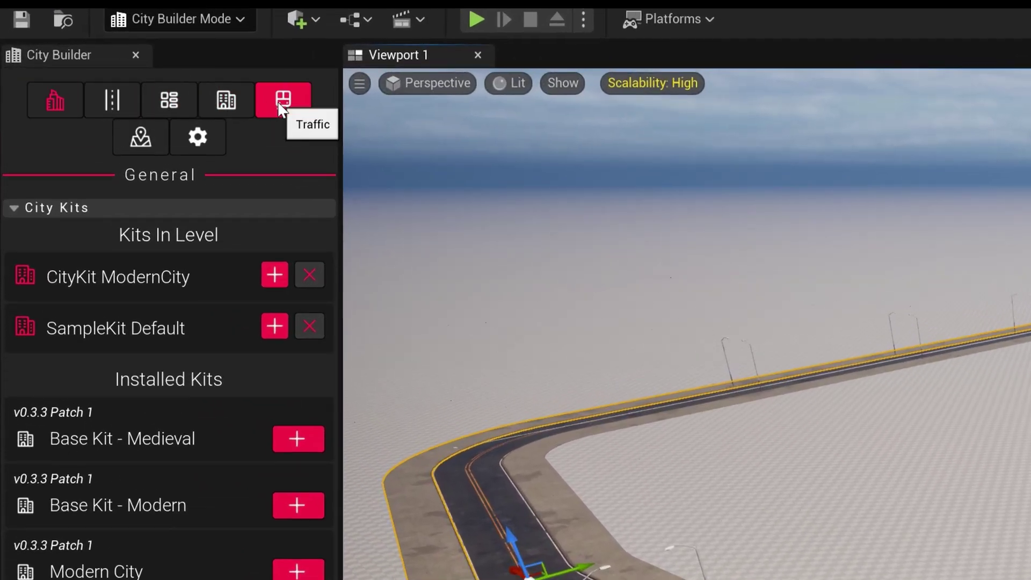
In Pedestrian Traffic, set Lane Profile to CityBLD-Sample-A and enable the CityBLD-FootTraffic tag.
left_click(279, 106)
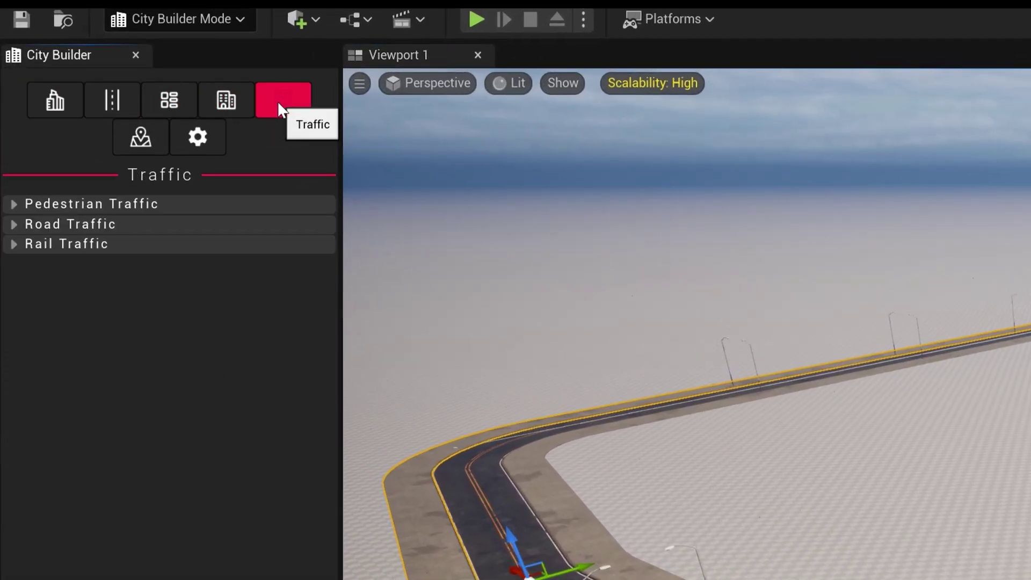
left_click(13, 204)
left_click(136, 346)
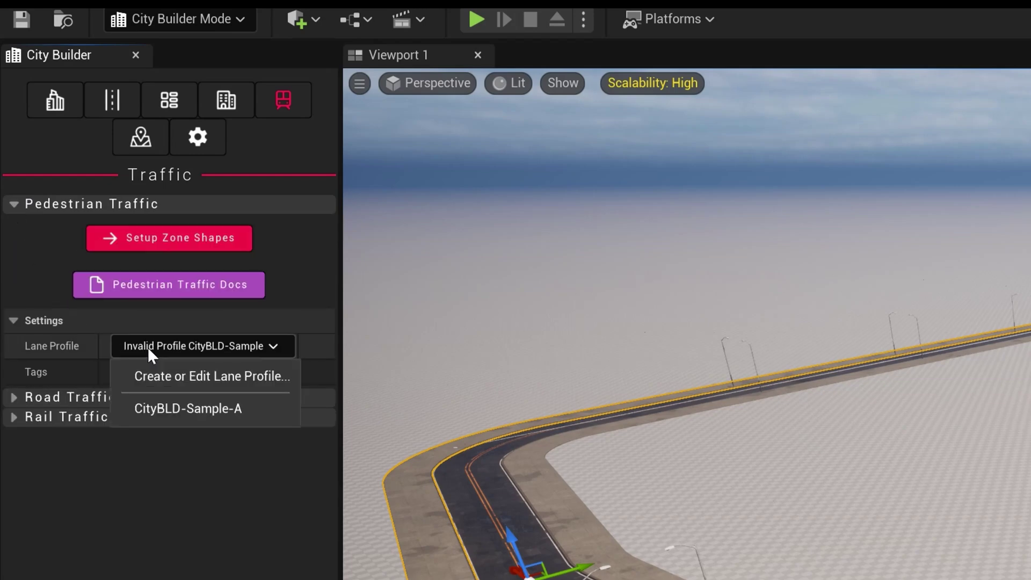
left_click(162, 404)
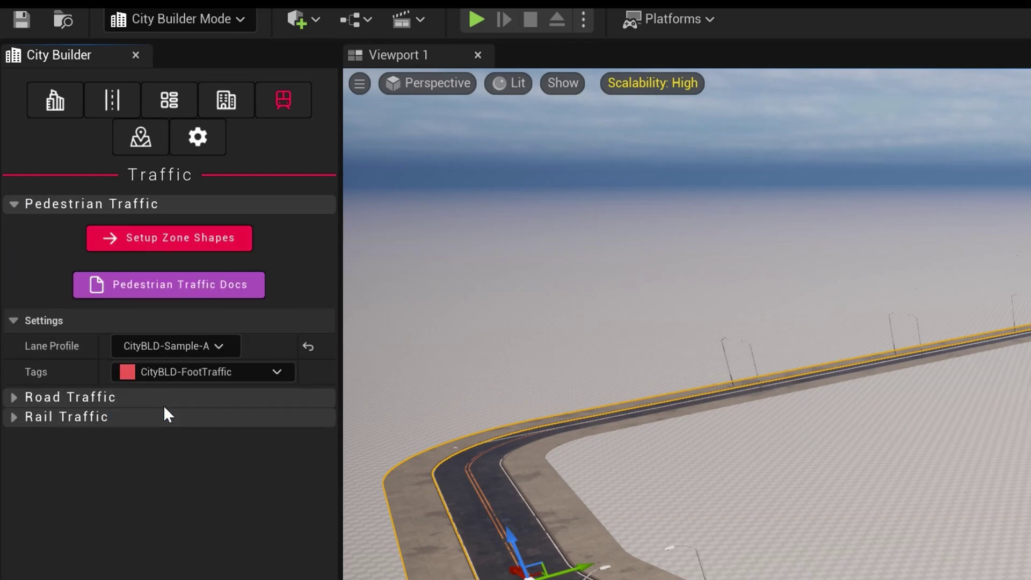
left_click(182, 370)
left_click(180, 513)
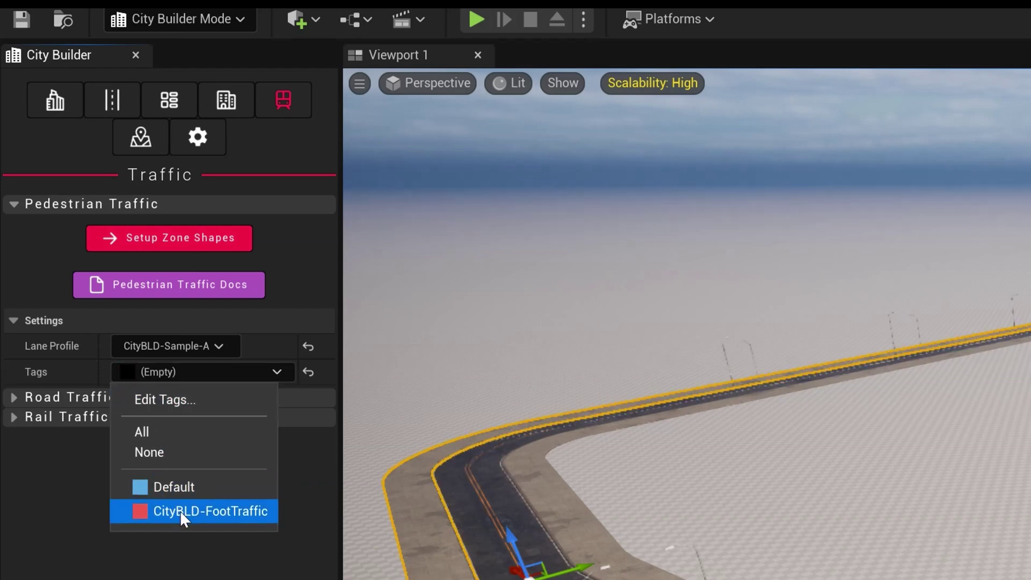
left_click(179, 513)
left_click(172, 576)
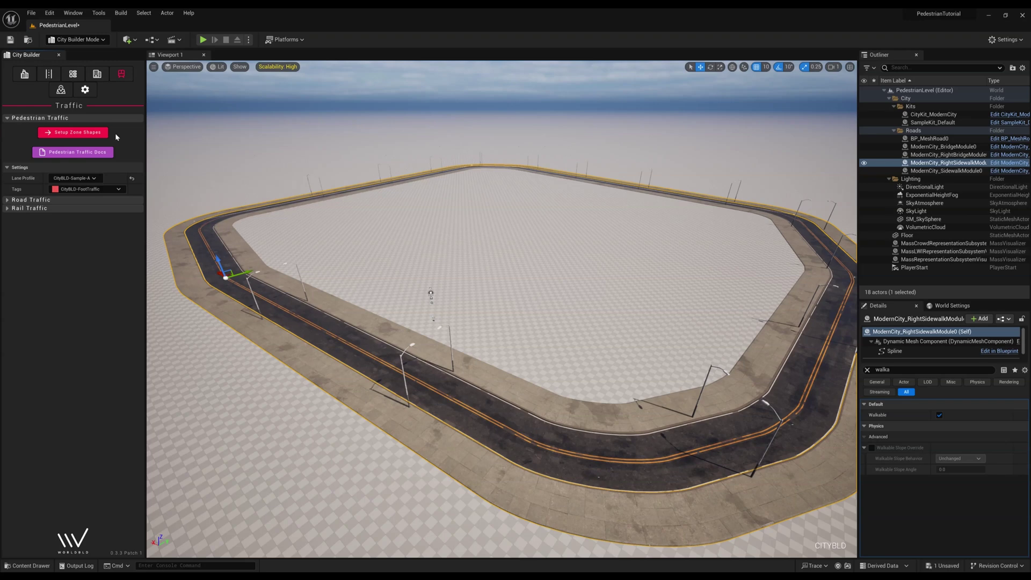
Select both sidewalks, run Setup Zone Shapes, then inspect ZoneShape0, ZoneShape1 and MassSpawner0.
left_click(947, 171)
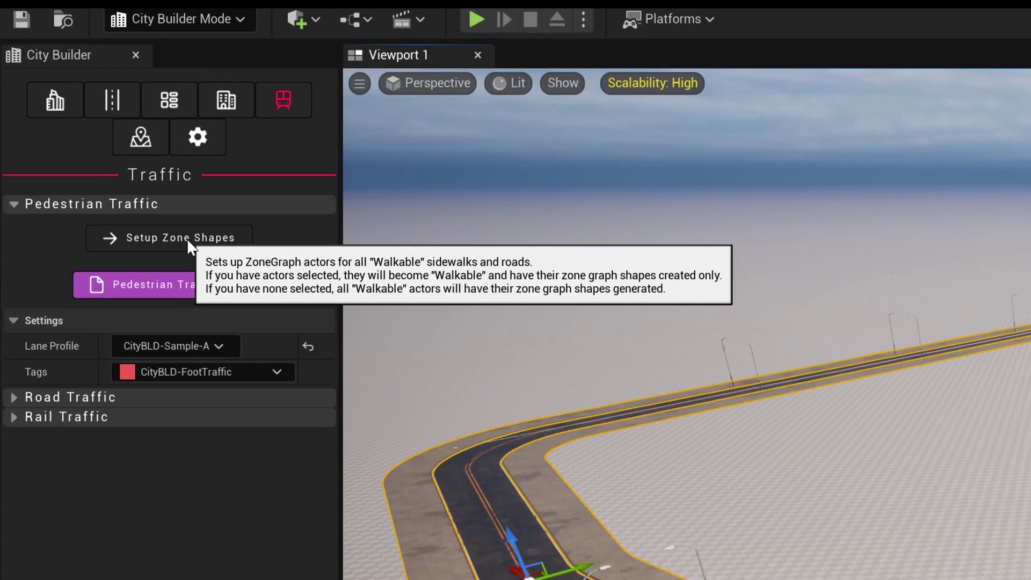
left_click(187, 239)
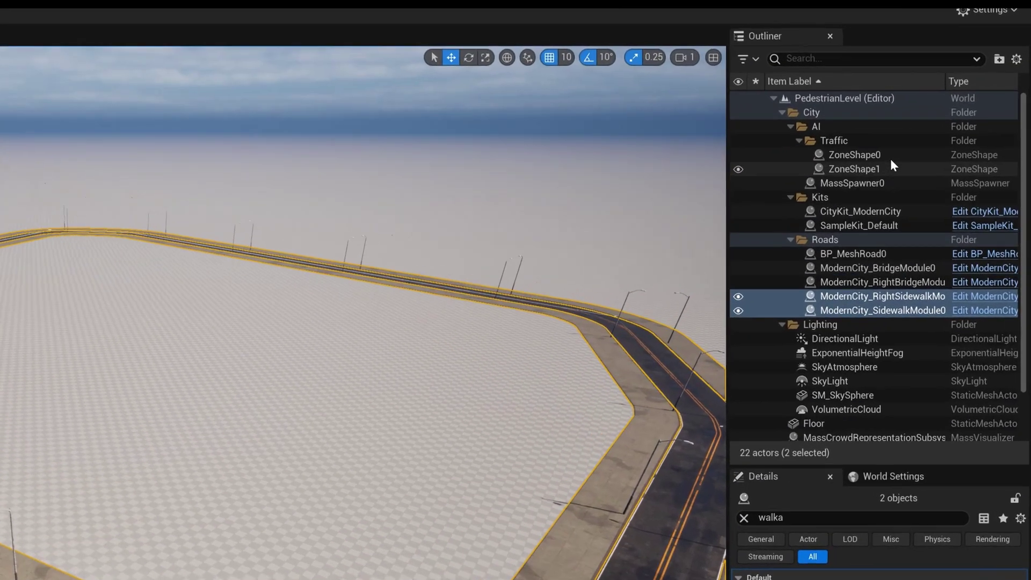
left_click(954, 123)
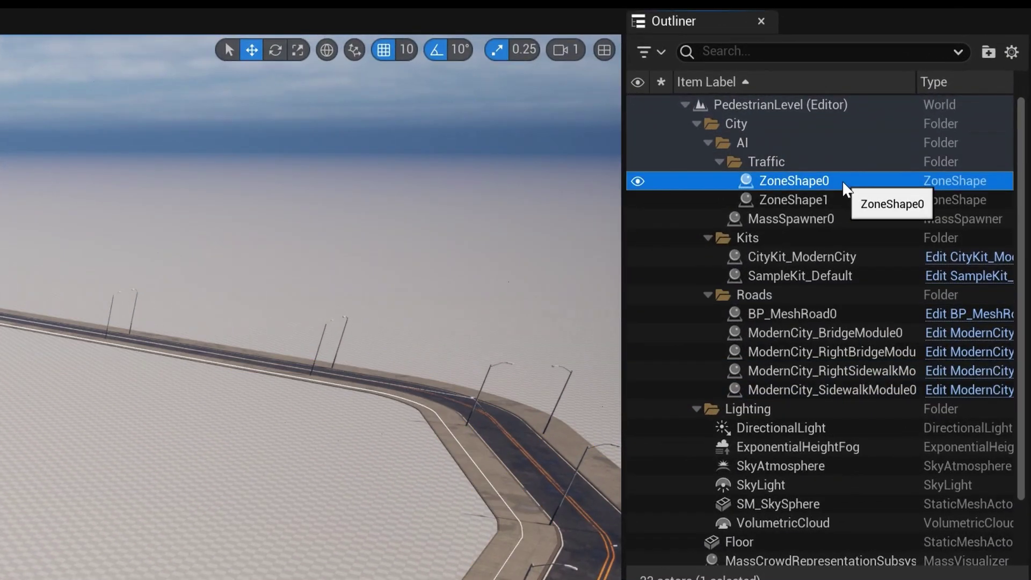
left_click(841, 201)
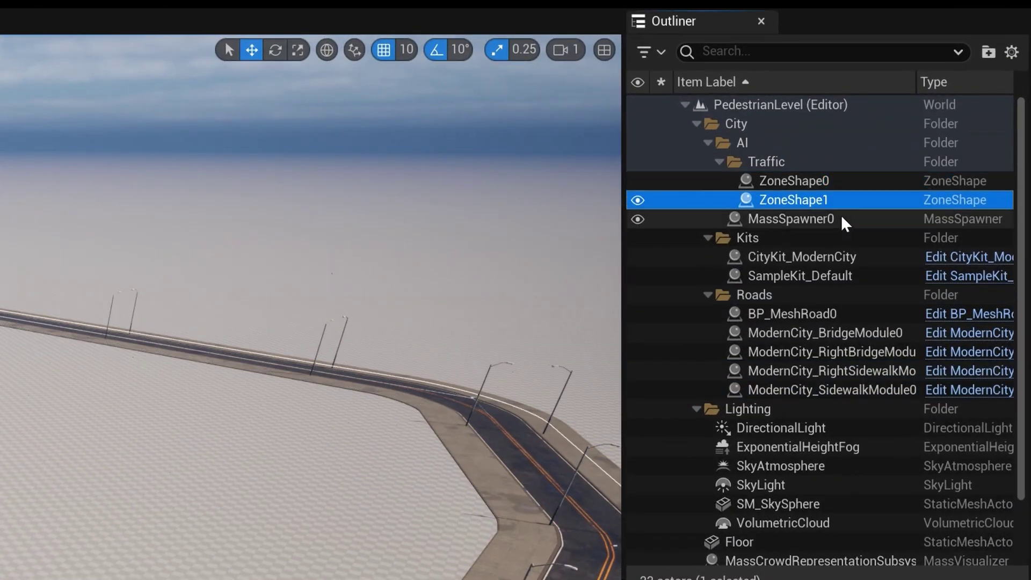
left_click(836, 222)
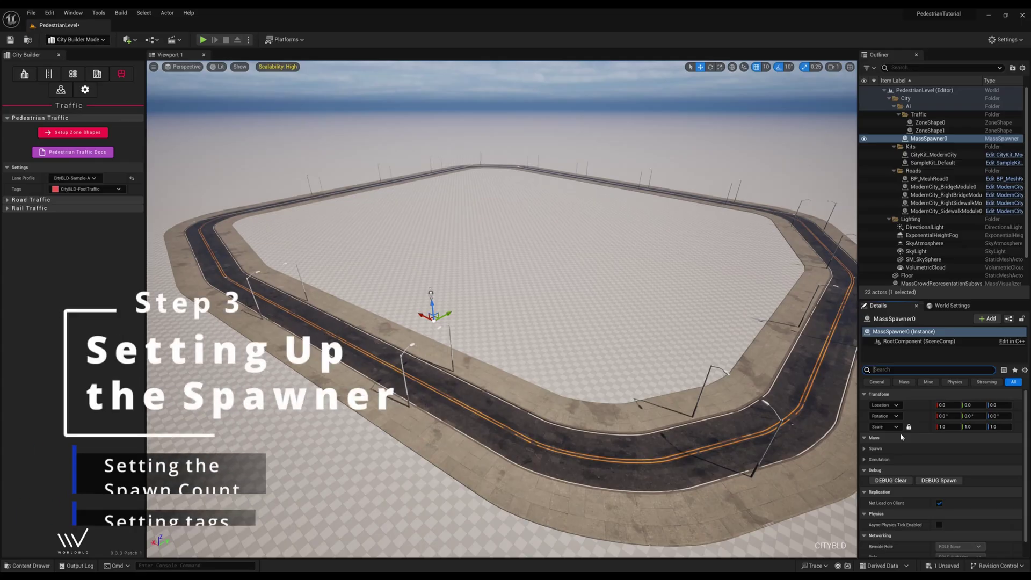
Expand MassSpawner0's spawn settings and keep ModernBase_MassEntityConfig as the entity config.
left_click(865, 448)
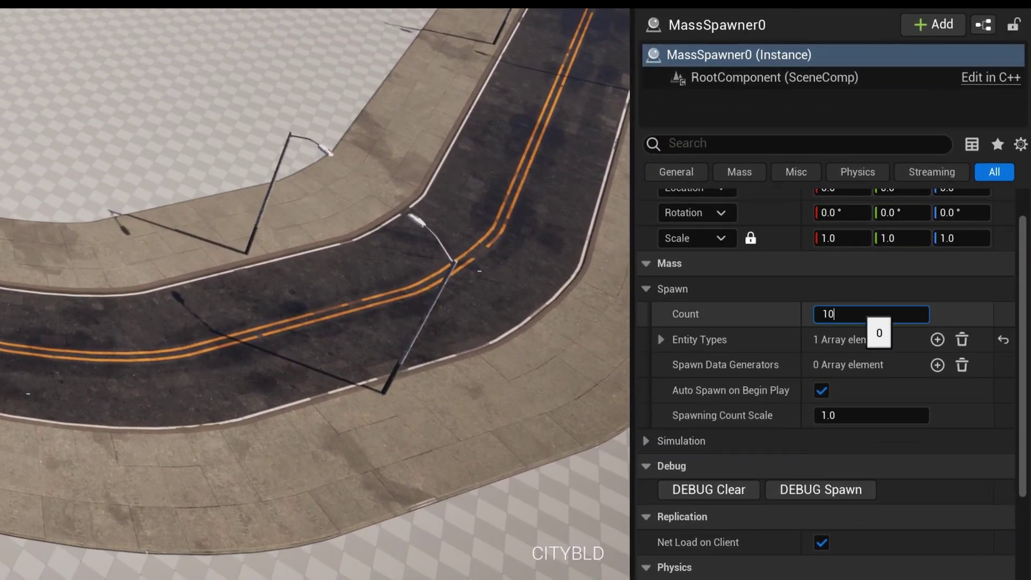
left_click(661, 340)
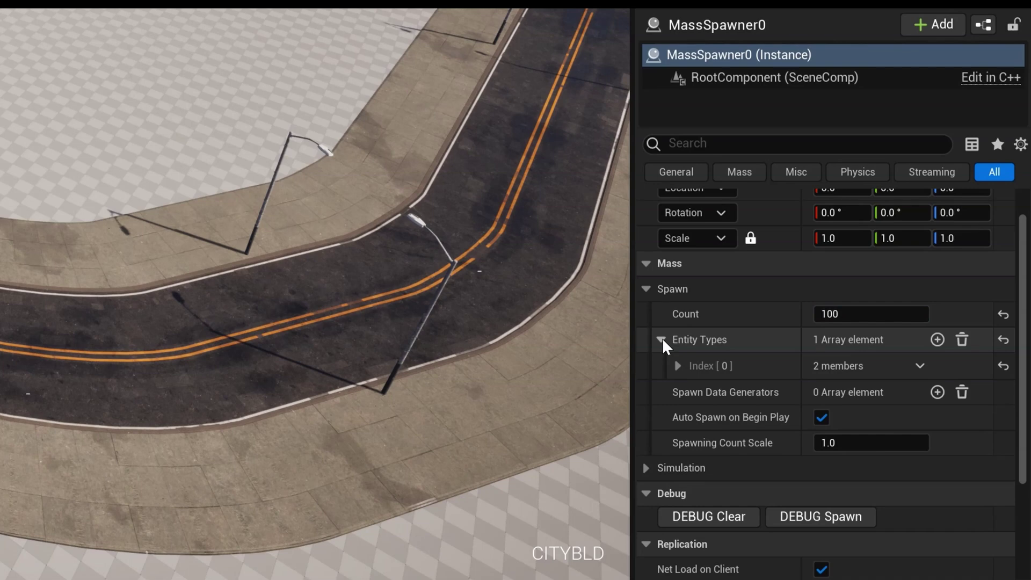
left_click(678, 366)
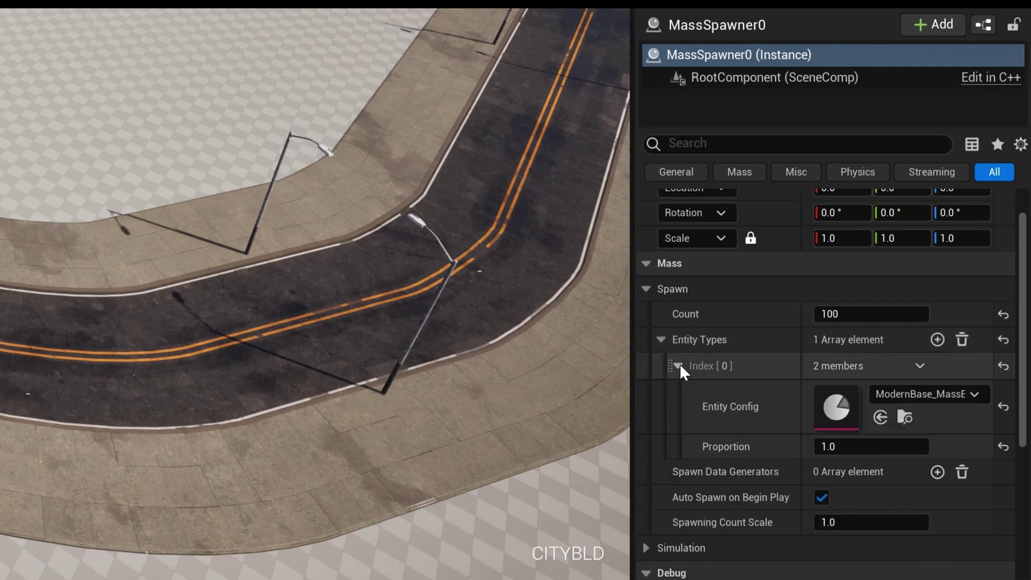
left_click(919, 394)
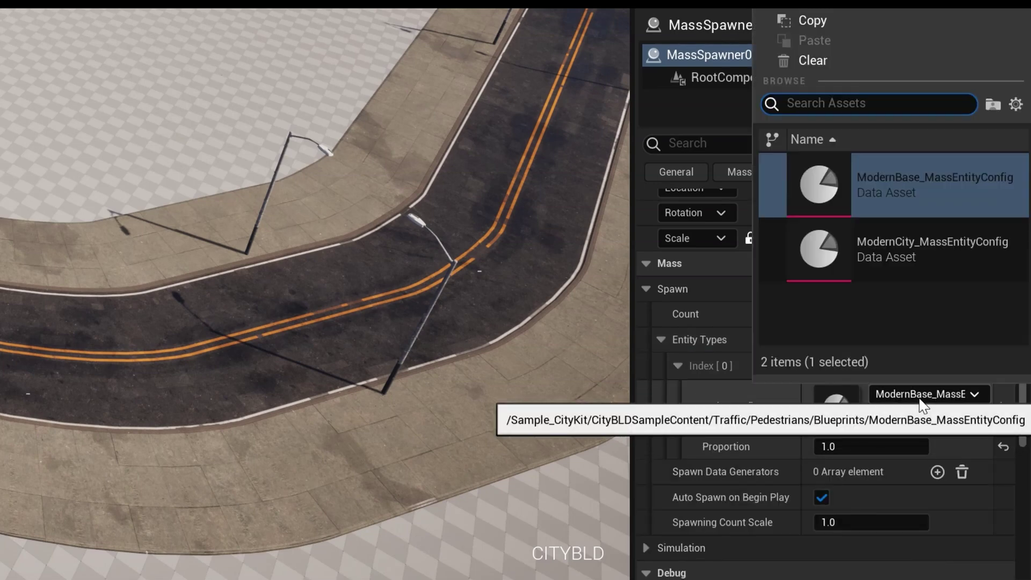
left_click(921, 403)
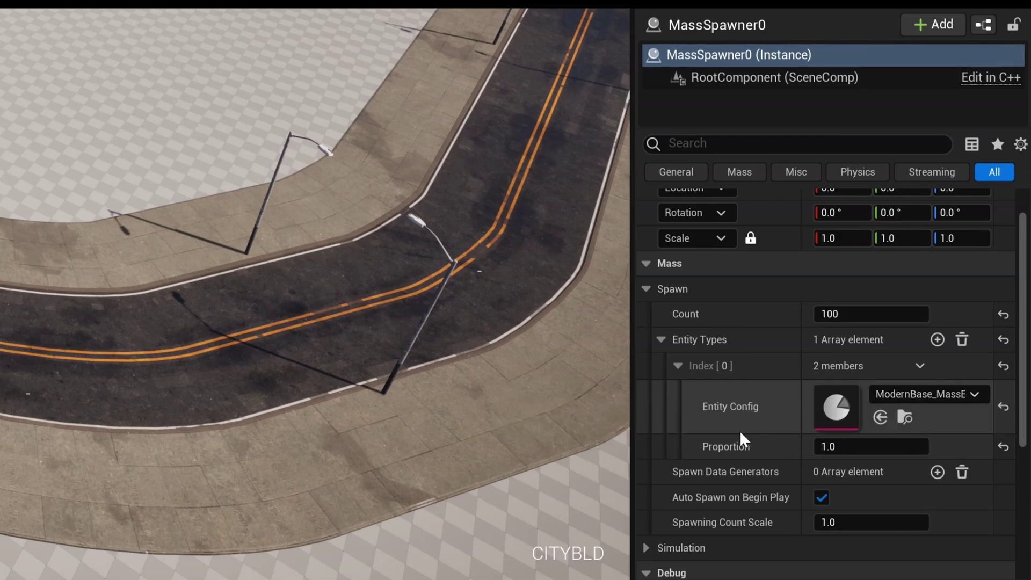
Add a ZoneGraph SpawnPoints Generator whose Any Tags filter is CityBLD-FootTraffic.
left_click(938, 473)
left_click(677, 498)
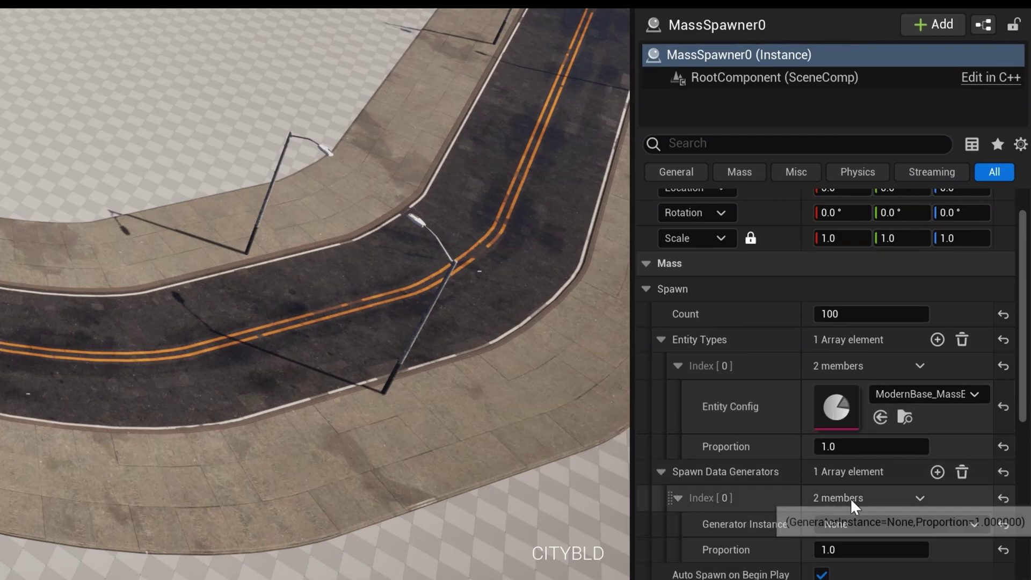
scroll(854, 508, "down", 2)
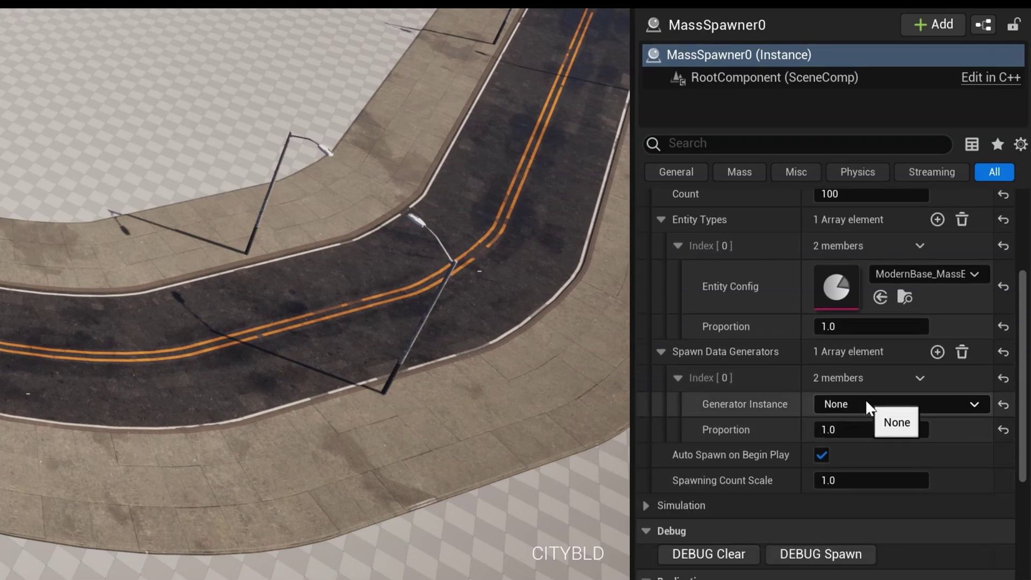
left_click(868, 408)
left_click(887, 491)
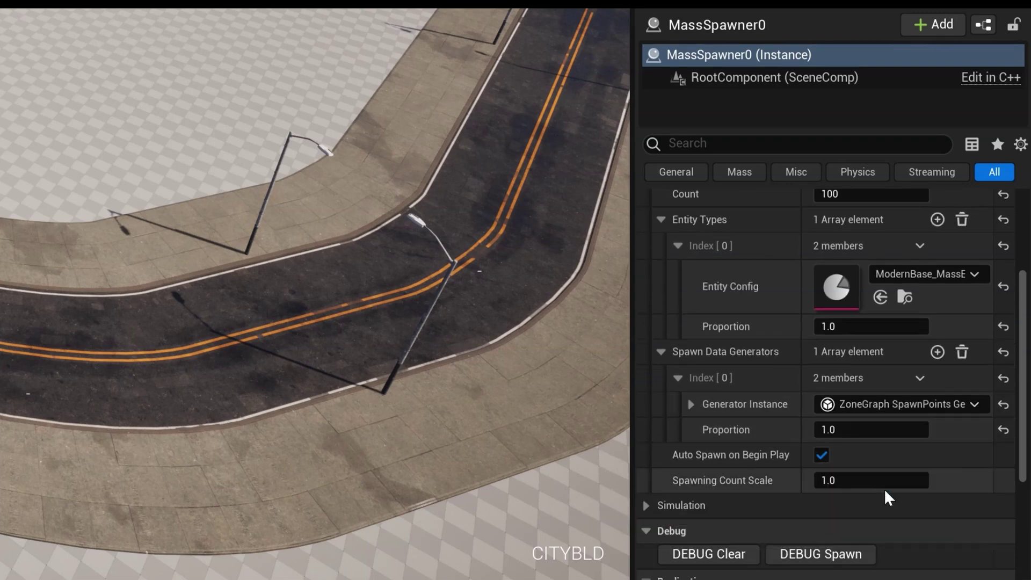
left_click(689, 405)
left_click(706, 430)
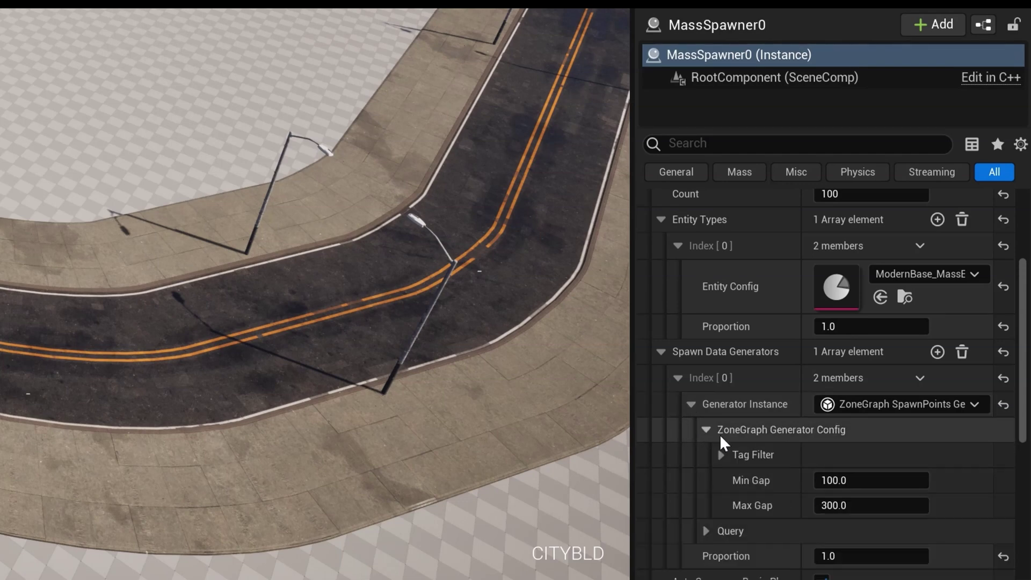
left_click(721, 454)
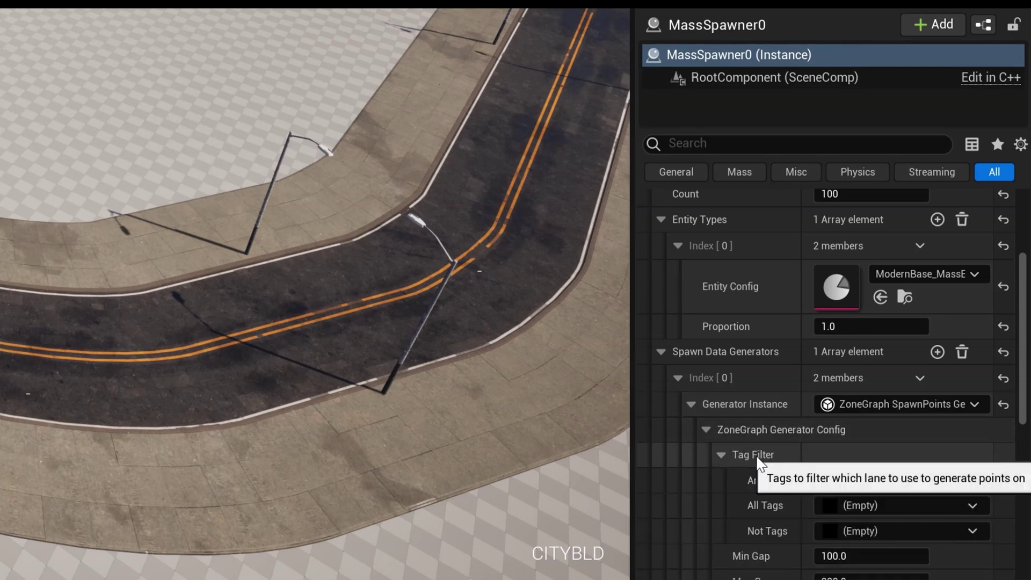
scroll(759, 457, "down", 1)
left_click(944, 448)
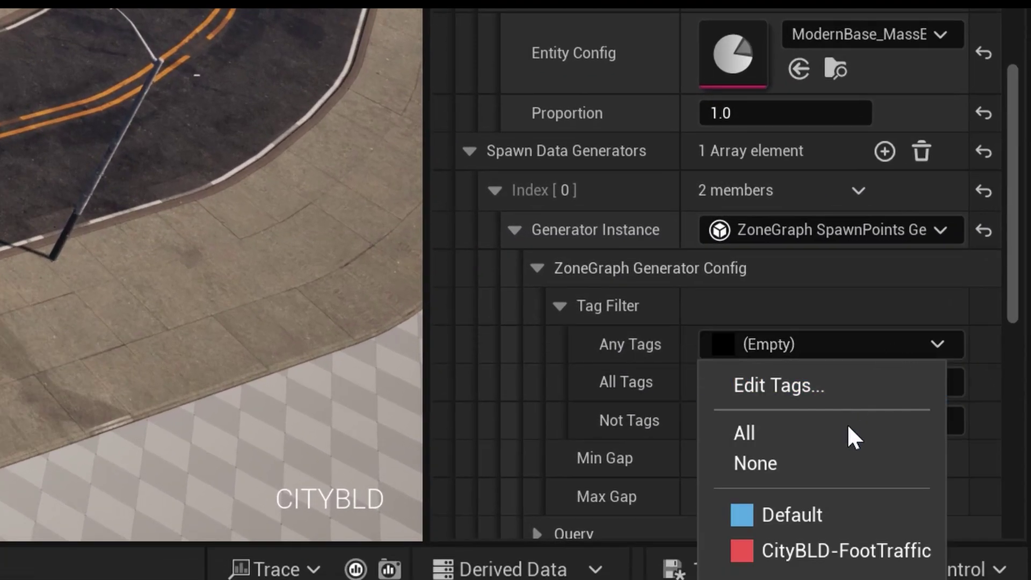
left_click(858, 546)
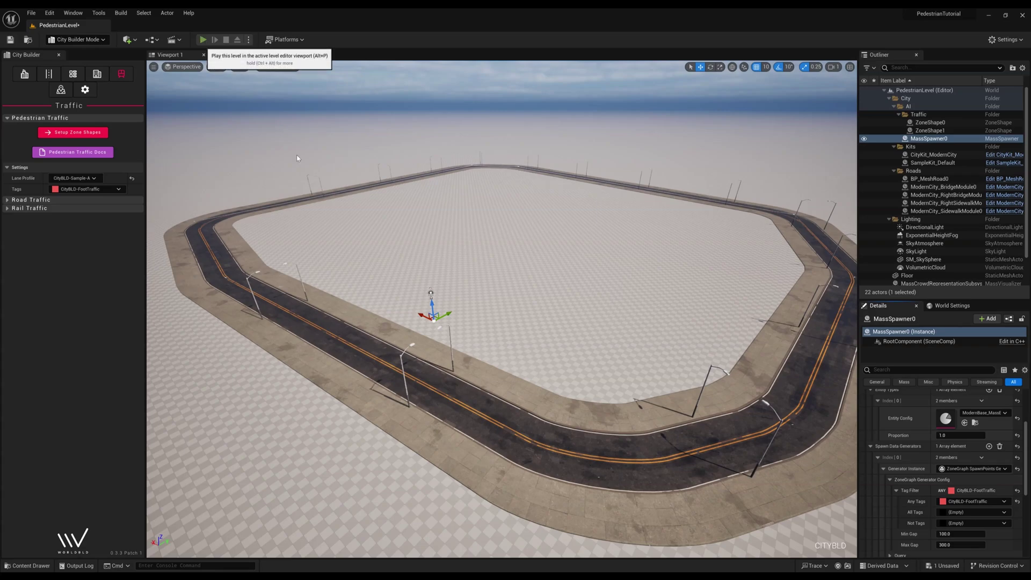
Play in editor with Alt+P and walk along the sidewalk to watch the spawned pedestrians.
key("alt+p")
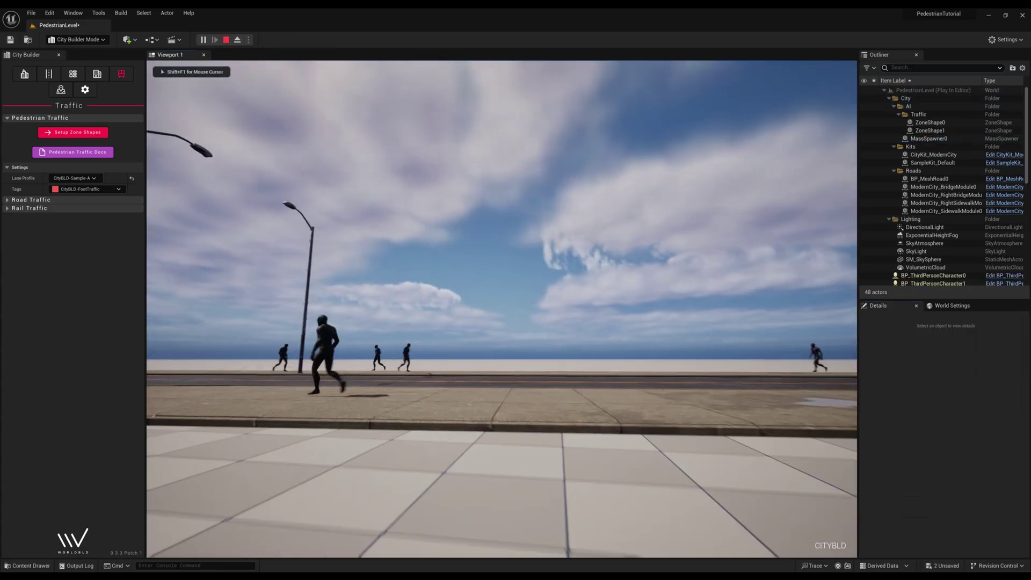
key("w")
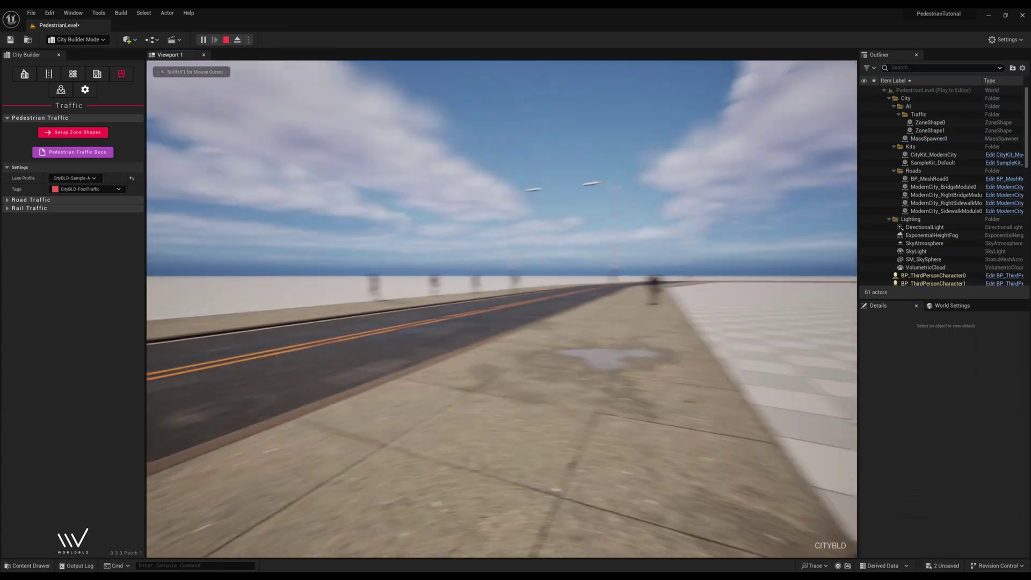
key("w")
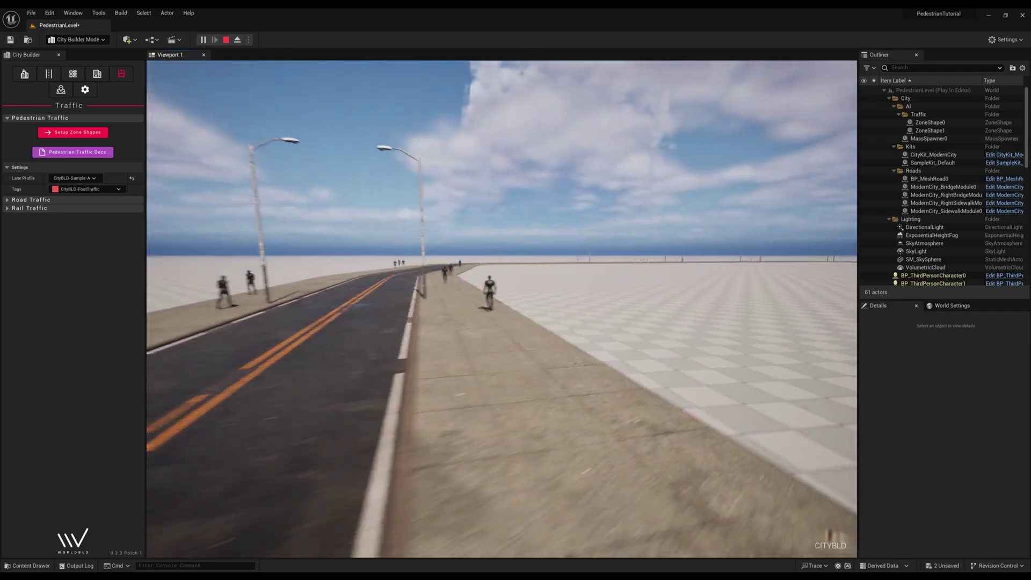
key("w")
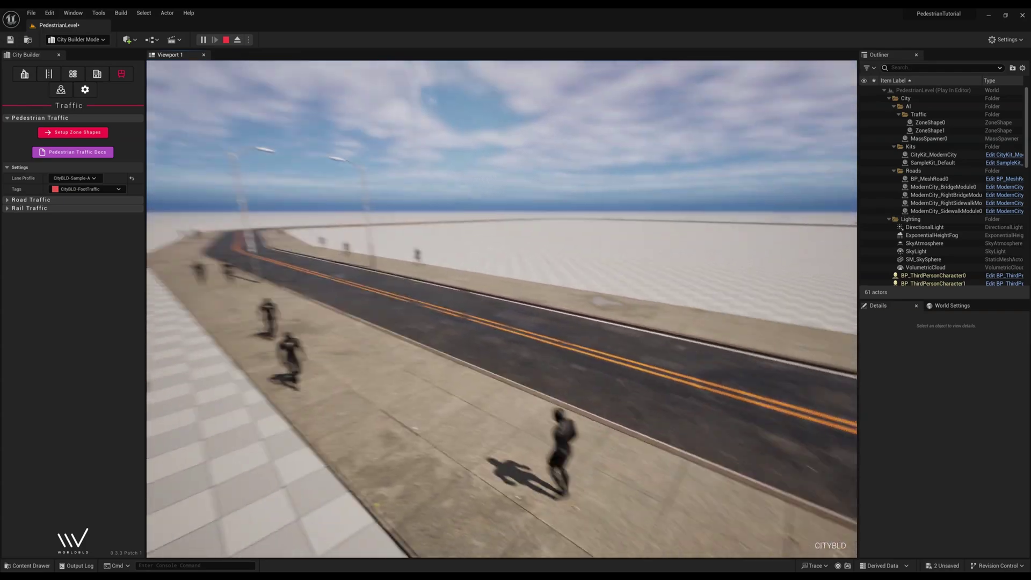
key("w")
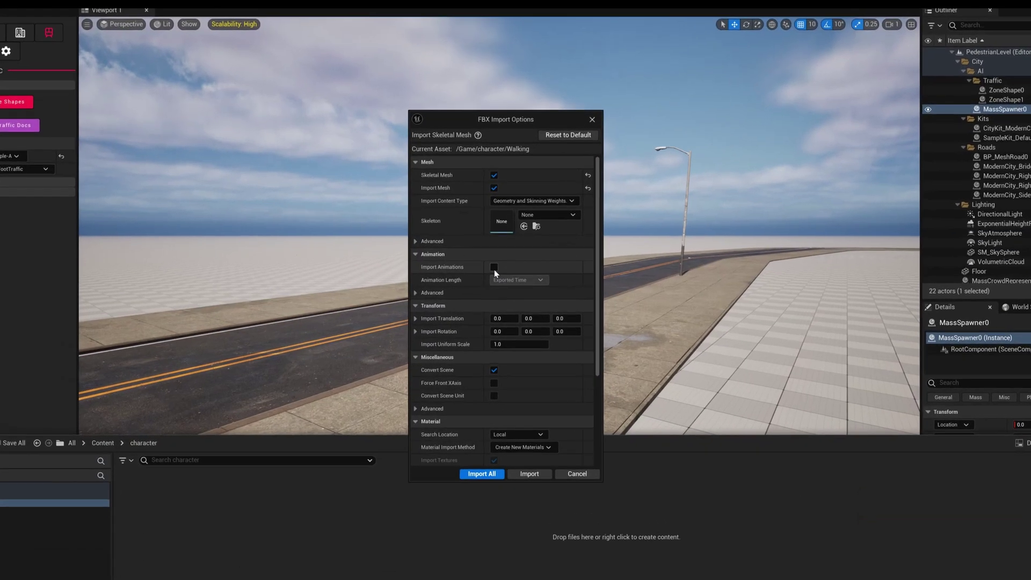
Import the Walking character with animations, then preview Walking_Anim_mixamo_com and close it.
left_click(497, 272)
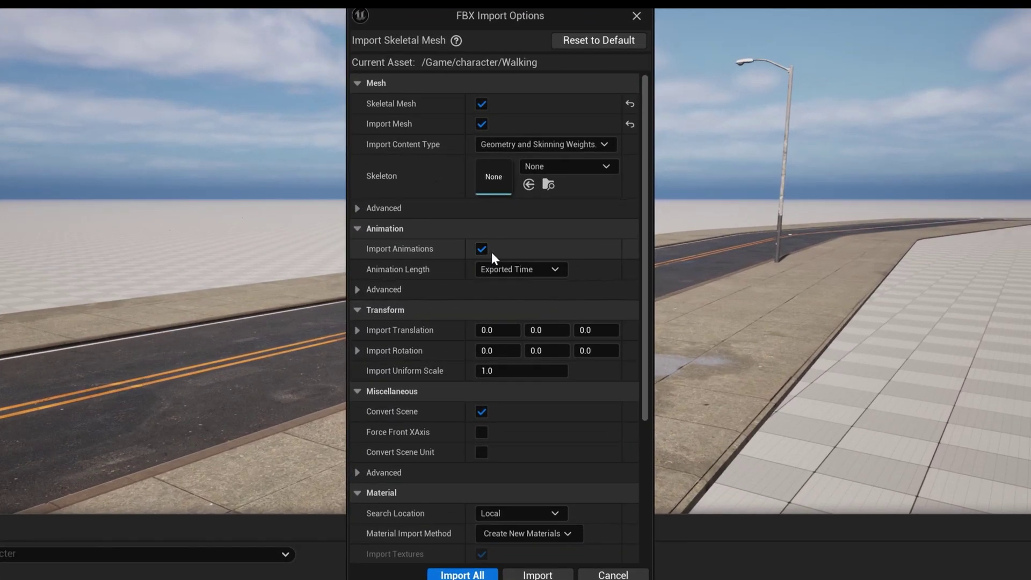
left_click(473, 573)
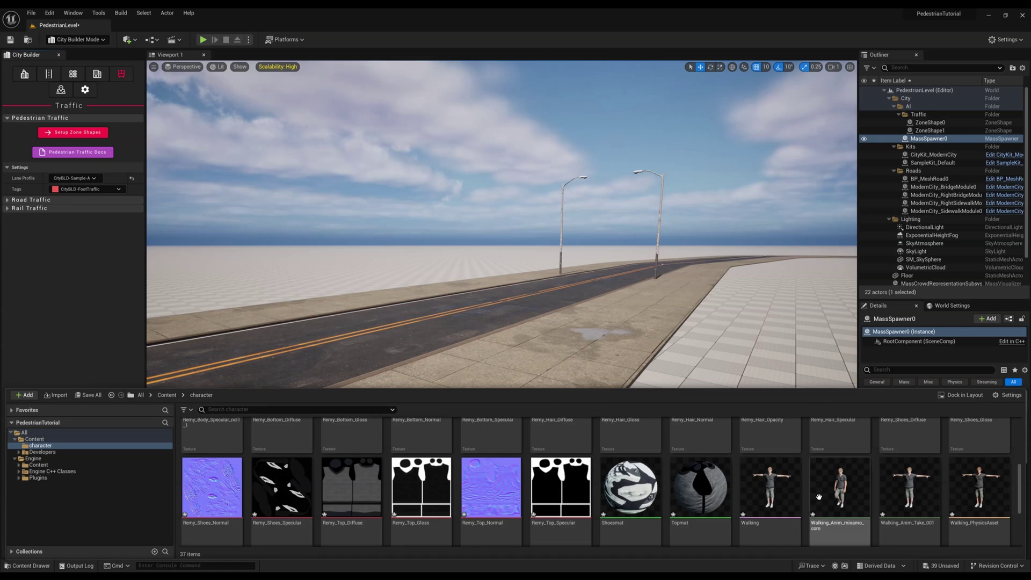
scroll(794, 502, "down", 2)
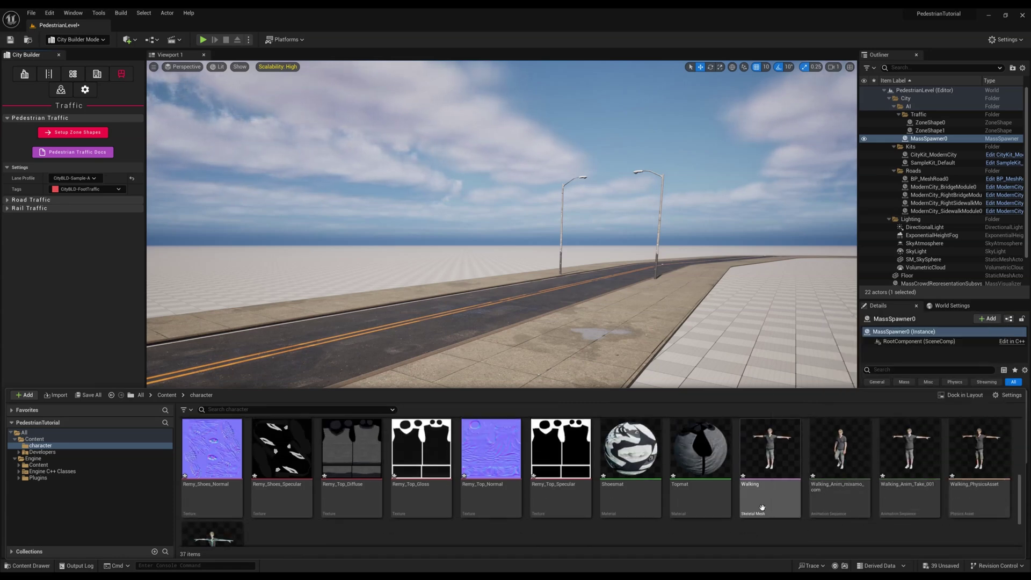
mouse_move(888, 483)
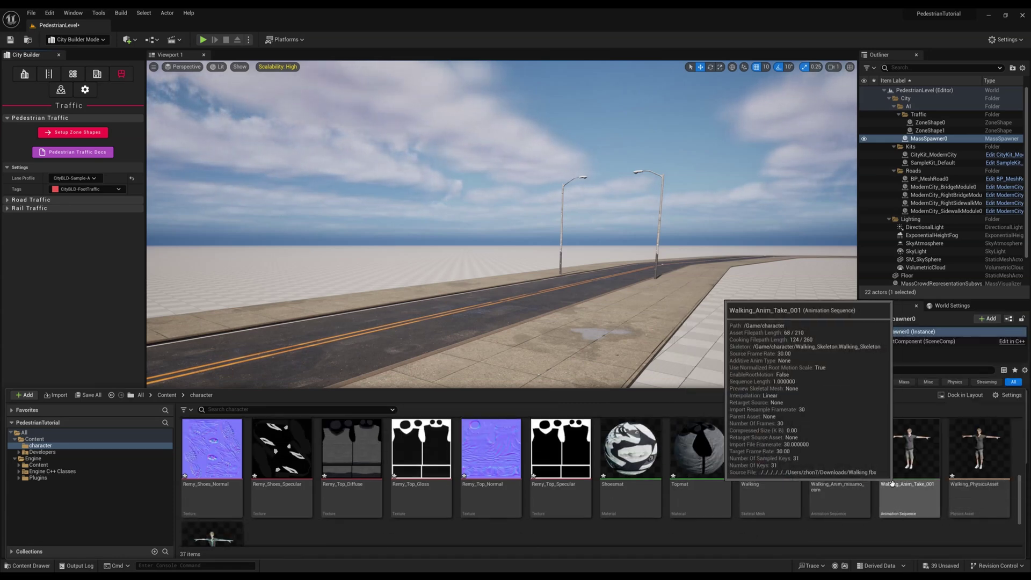
left_click(858, 468)
double_click(859, 468)
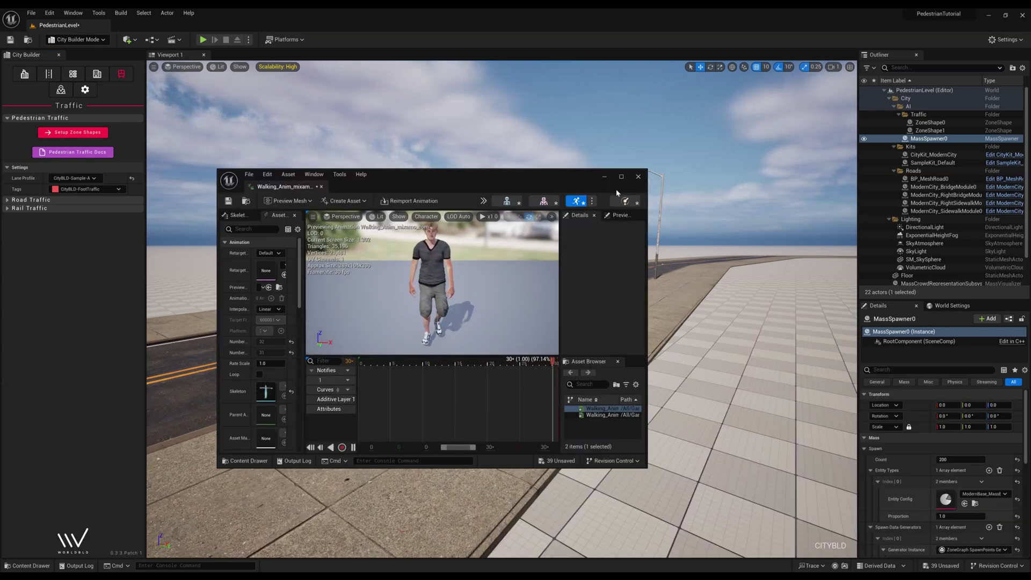
left_click(638, 176)
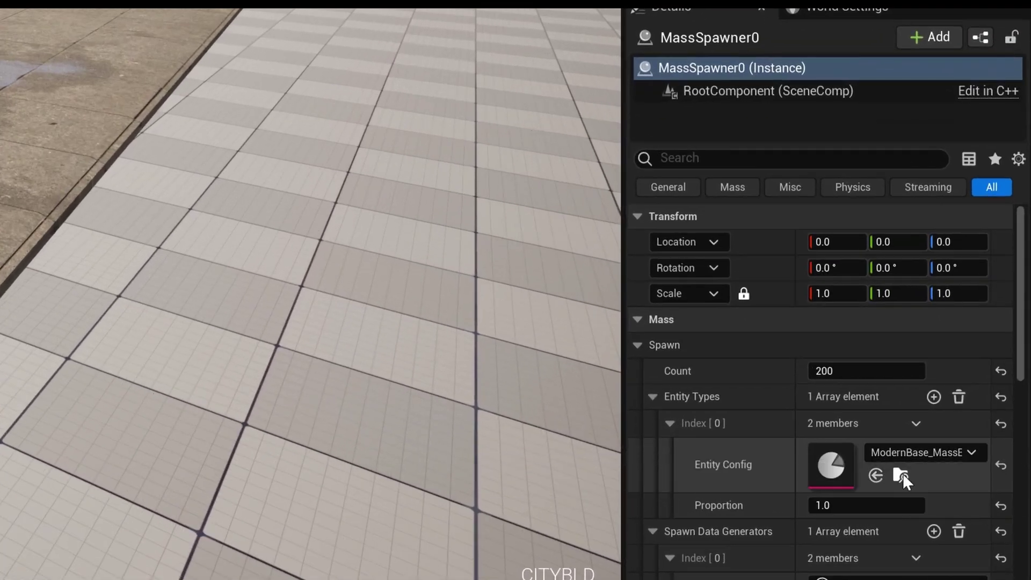
Duplicate ModernBase_MassEntityConfig as Copy_MassEntityConfig1 and expand its Crowd Visualization settings.
left_click(901, 475)
right_click(284, 451)
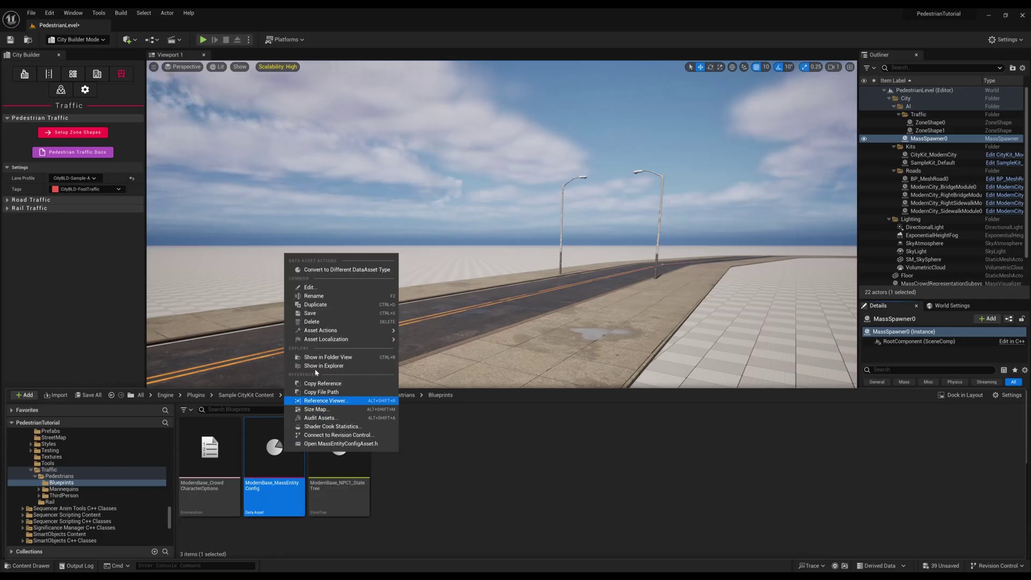
left_click(325, 304)
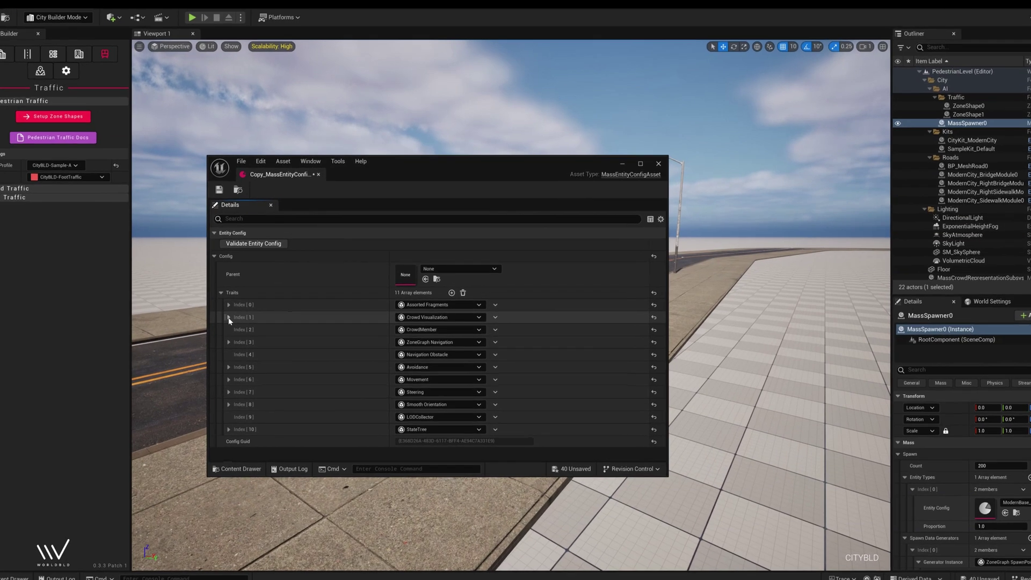
left_click(238, 321)
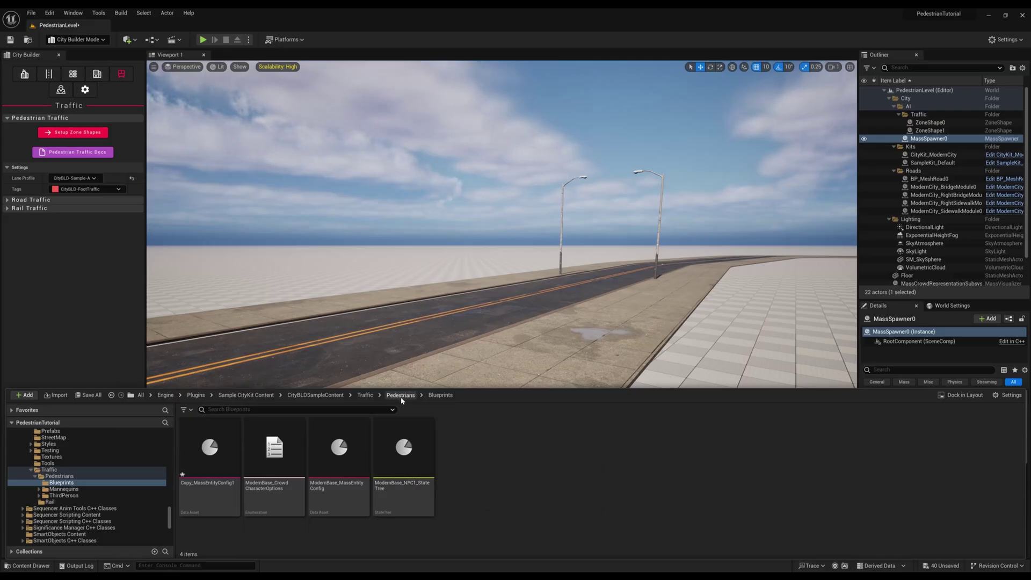
Duplicate BP_ThirdPersonCharacter in ThirdPerson/Blueprints and name the copy BP_OurCharacter.
left_click(401, 395)
double_click(350, 460)
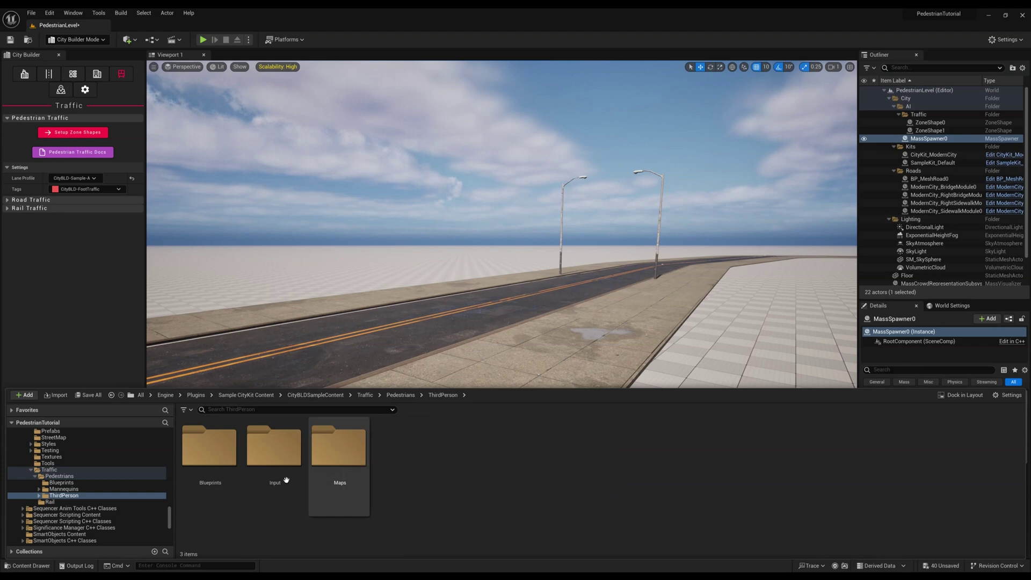
double_click(218, 461)
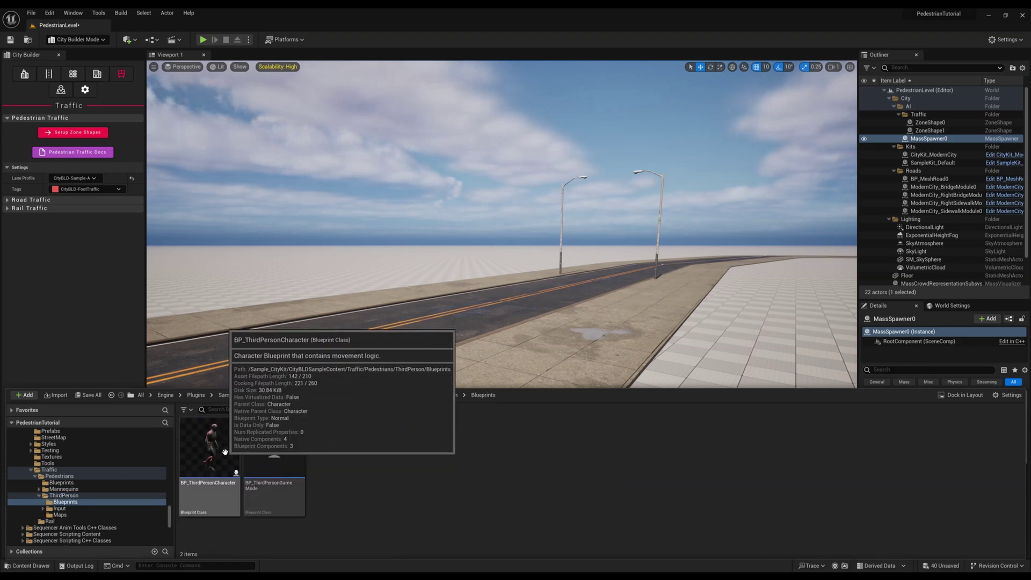
right_click(226, 456)
left_click(284, 296)
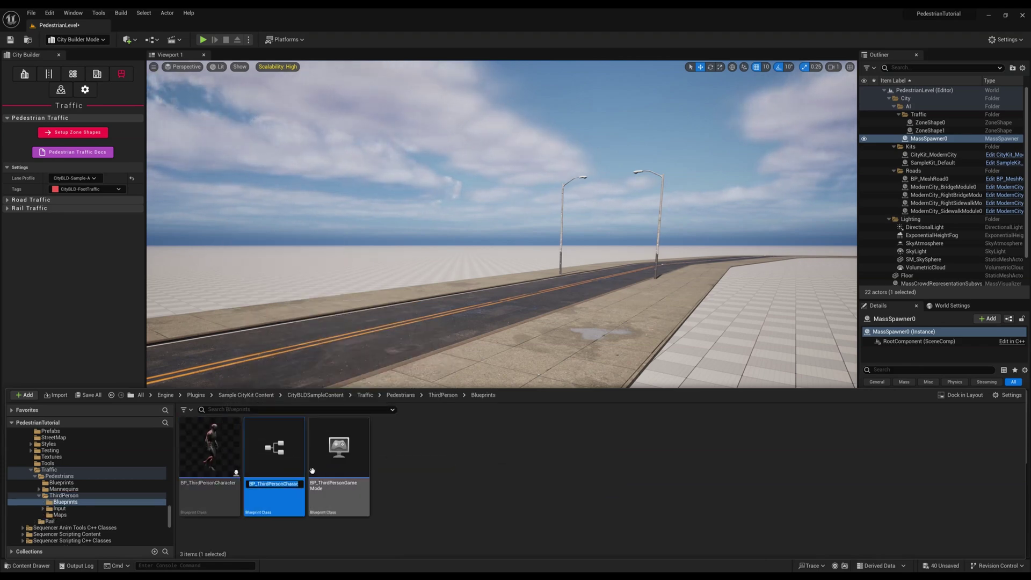
type("BP_OurCharacter")
key("Return")
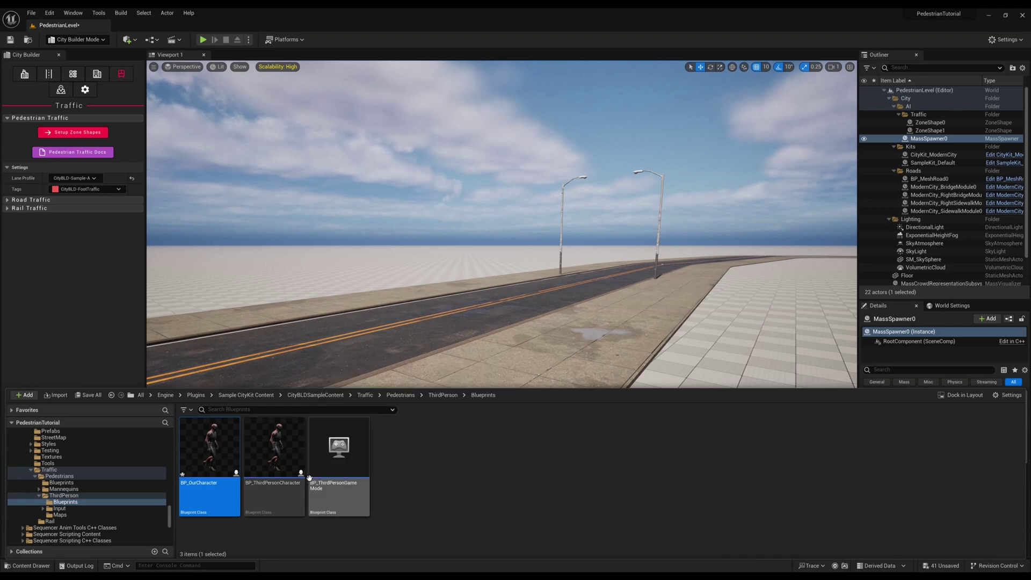
Give BP_OurCharacter the Walking mesh, Use Animation Asset mode, and Walking_Anim as Anim to Play.
double_click(215, 455)
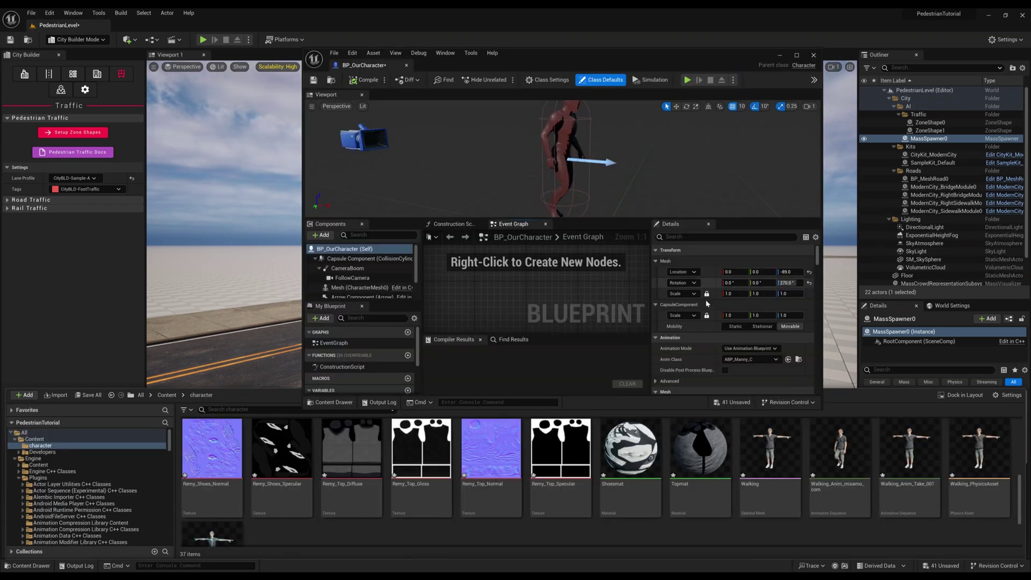
scroll(707, 304, "down", 5)
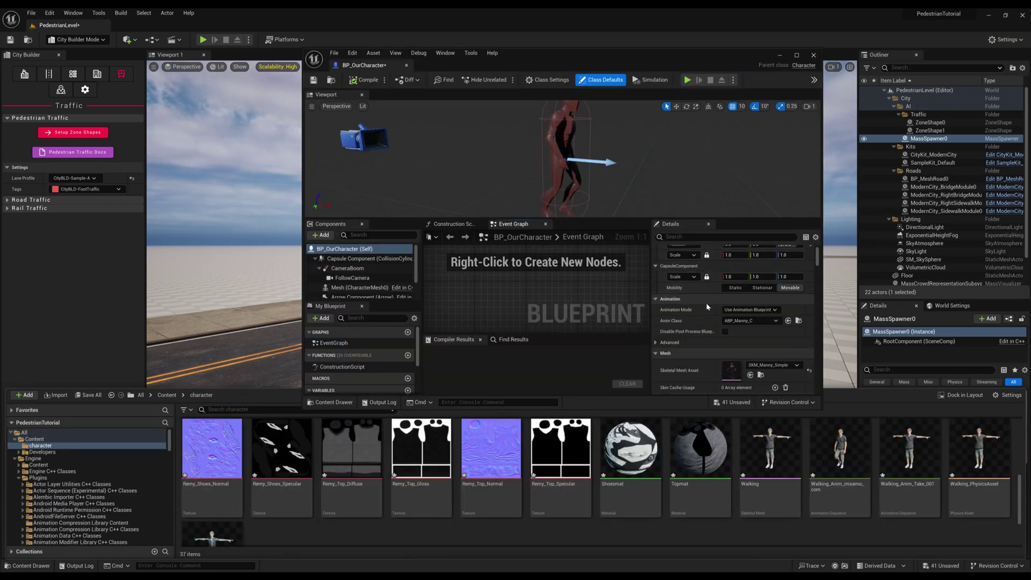
left_click_drag(778, 465, 738, 305)
scroll(618, 173, "down", 3)
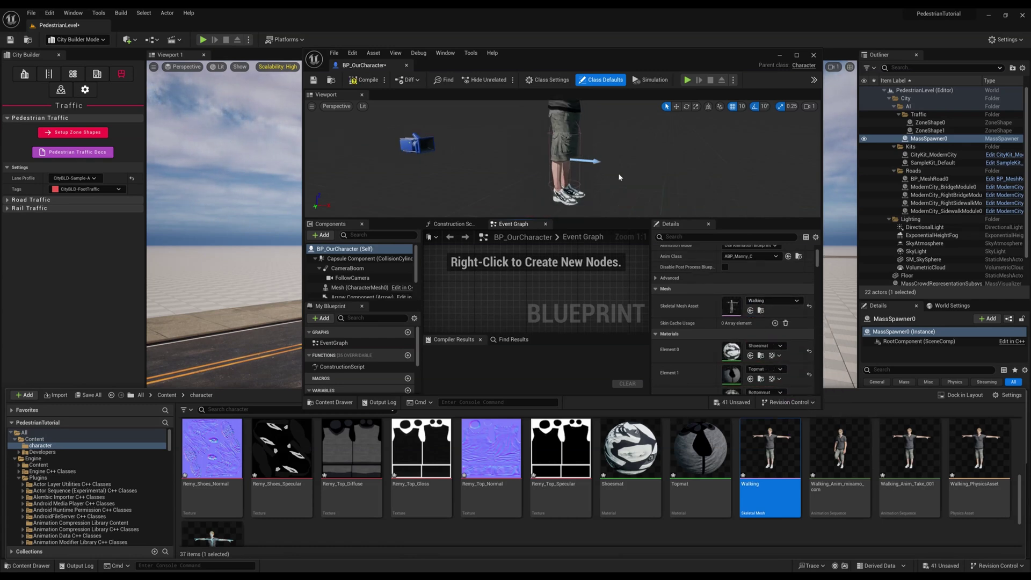
scroll(679, 311, "up", 3)
left_click(748, 321)
left_click(752, 338)
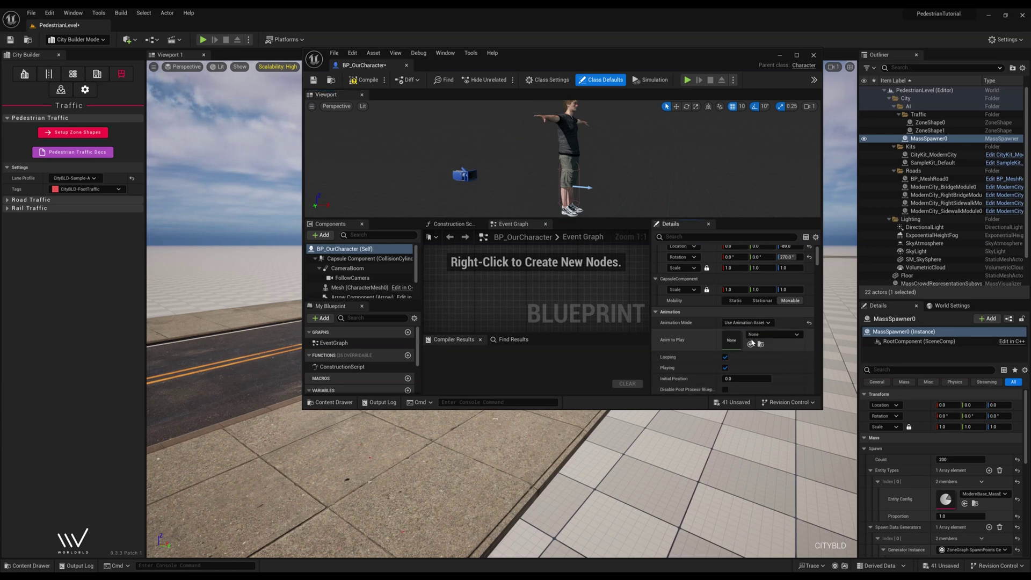
key("ctrl+space")
left_click_drag(848, 469, 763, 339)
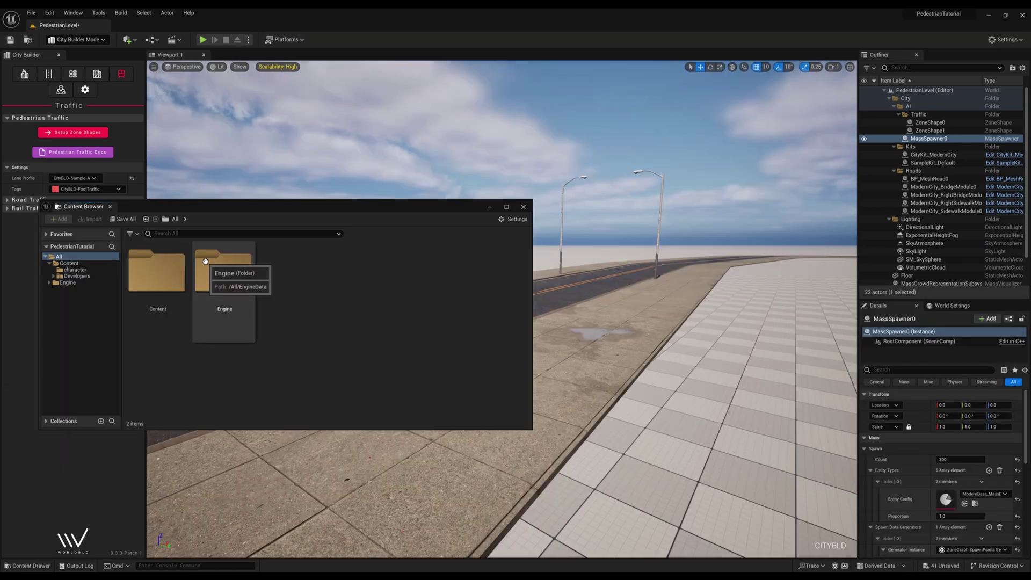
Set BP_OurCharacter as both the high-res and low-res template actor in Copy_MassEntityConfig1.
left_click(974, 503)
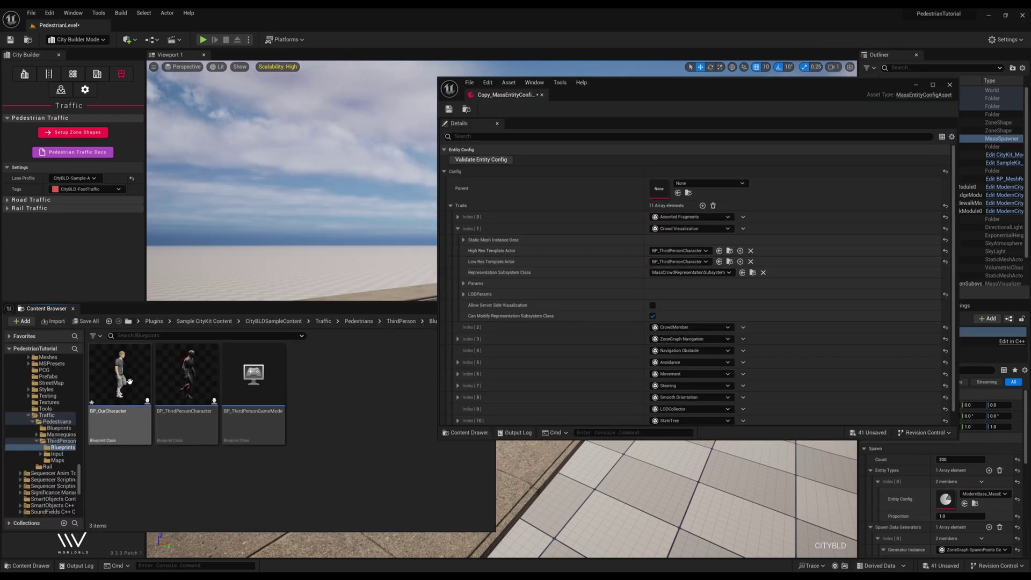
left_click_drag(129, 381, 678, 253)
left_click_drag(122, 381, 658, 263)
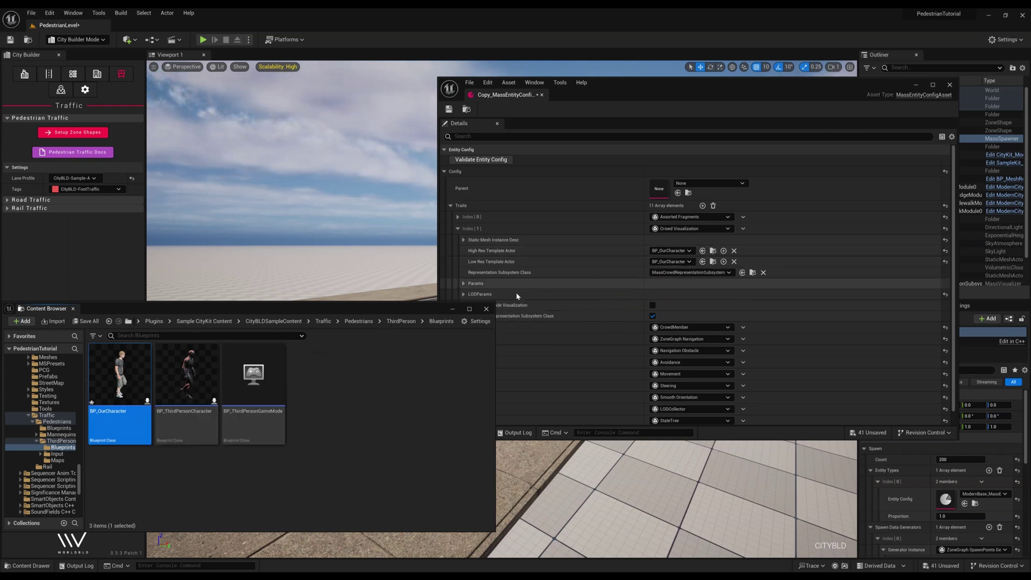
Assign Copy_MassEntityConfig1 as MassSpawner0's Entity Config.
left_click(486, 310)
left_click(950, 85)
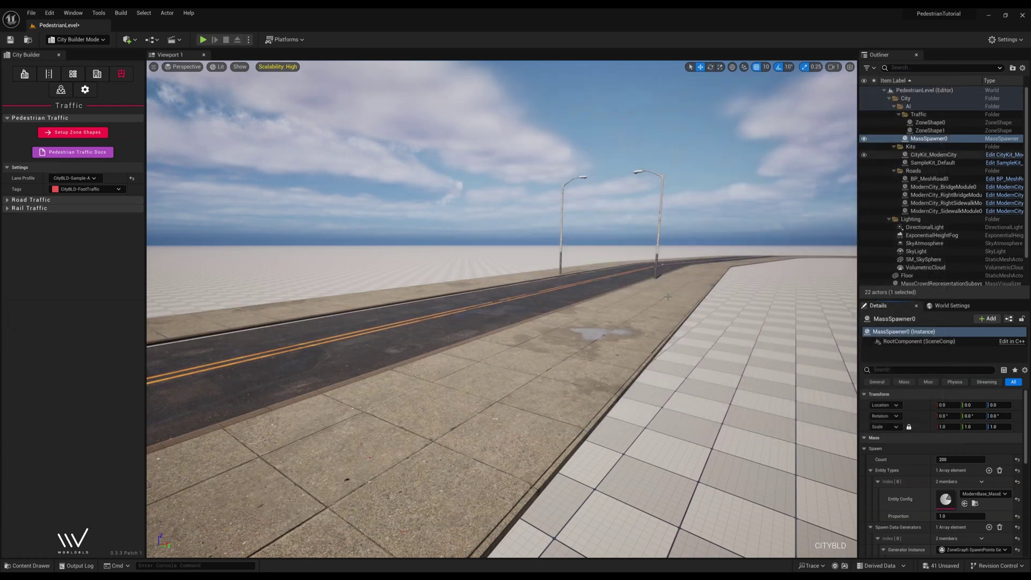
left_click(983, 493)
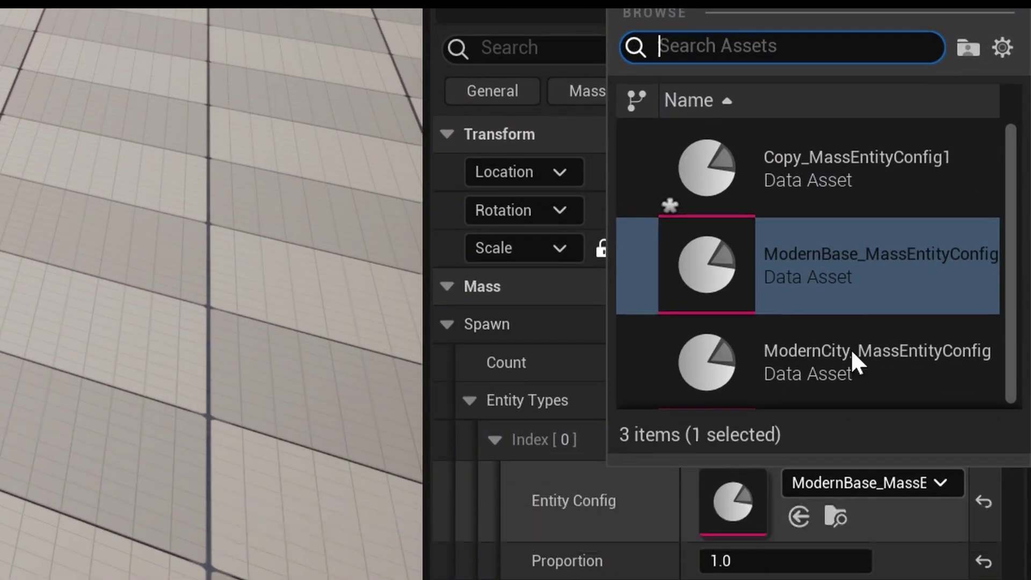
left_click(849, 175)
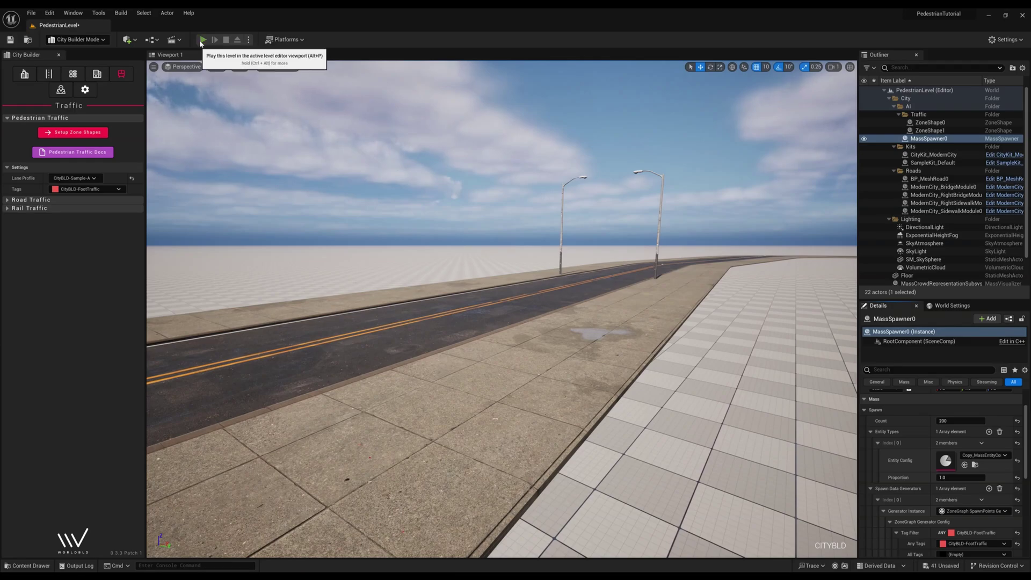
Test-play the crowd, then scale BP_OurCharacter's Mesh component to 0.5 on all axes.
left_click(202, 40)
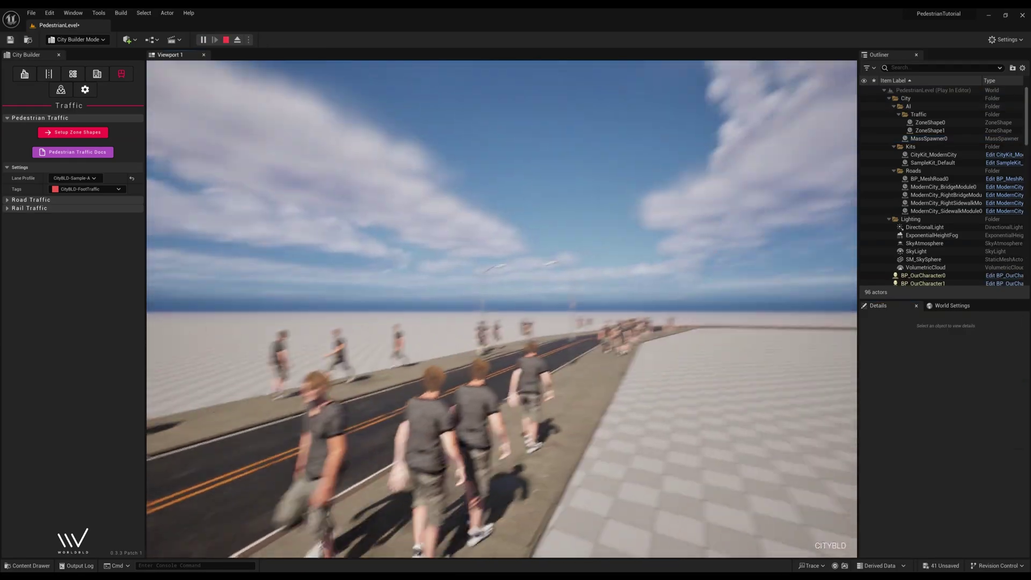
key("Escape")
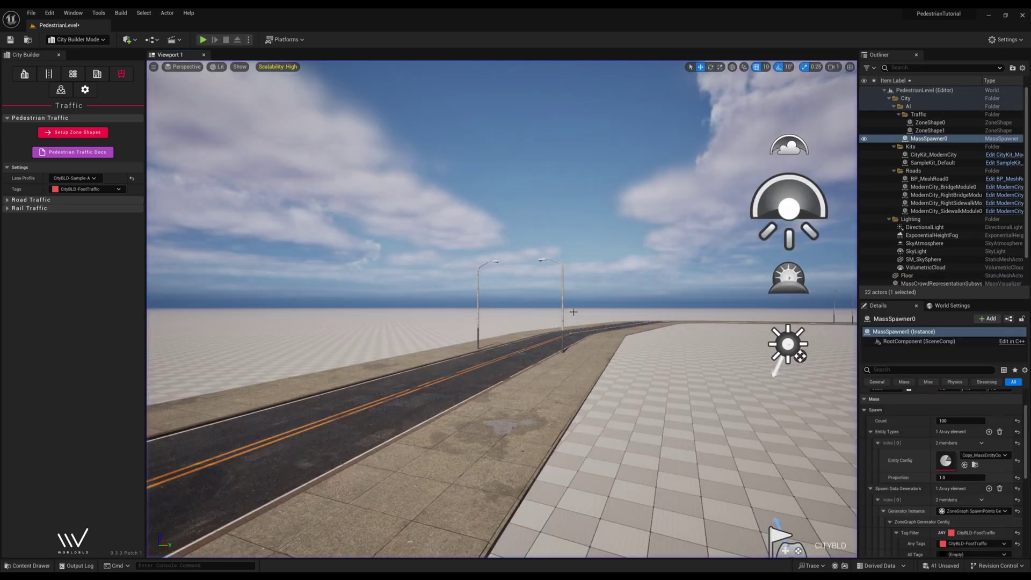
left_click(976, 464)
double_click(413, 382)
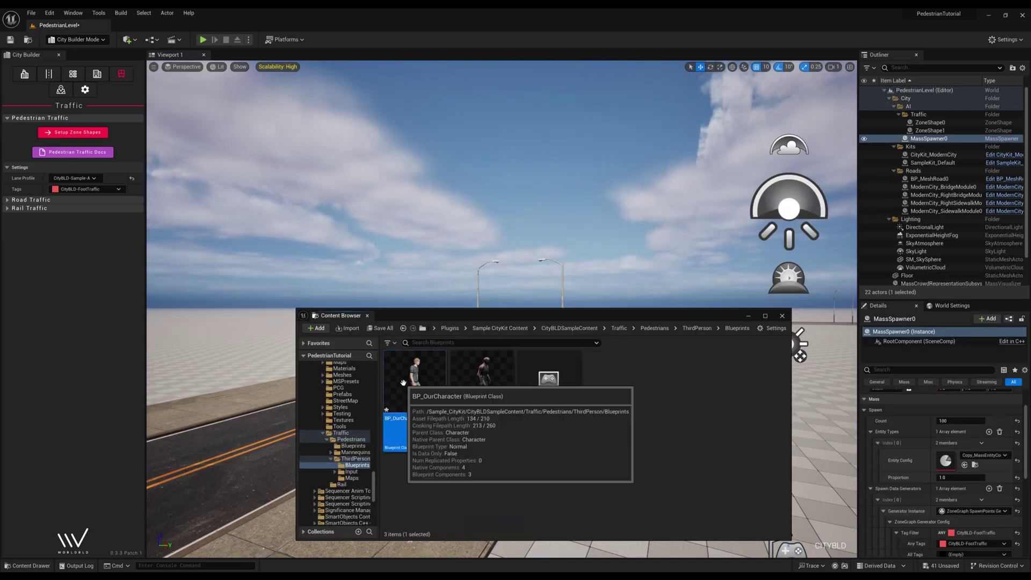
left_click(698, 185)
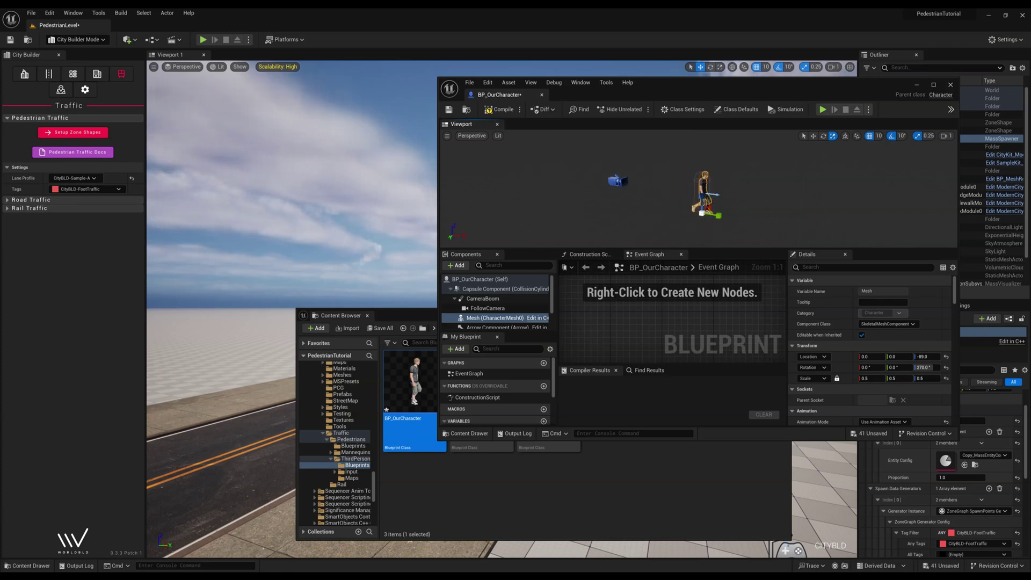
scroll(698, 188, "up", 2)
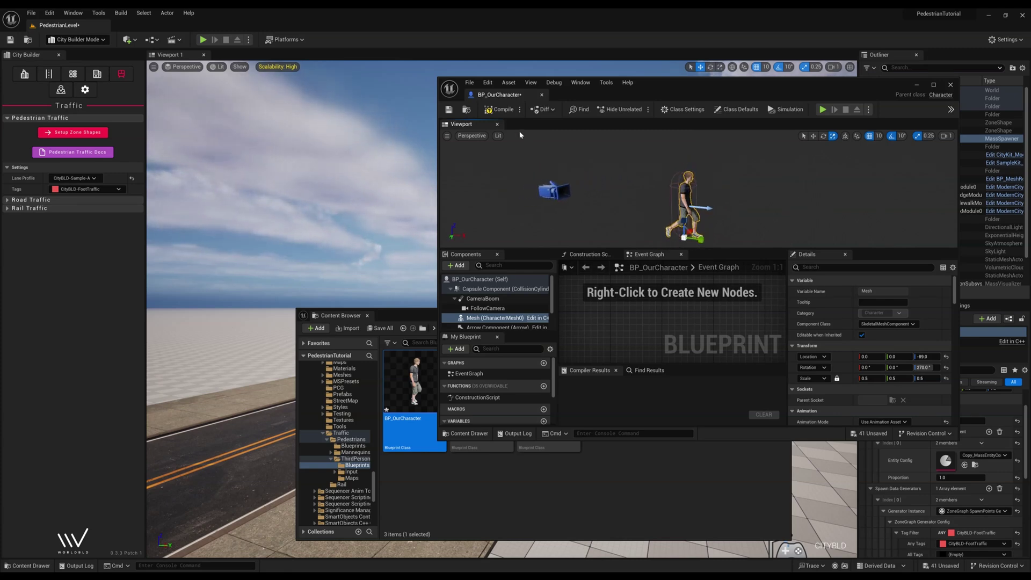
left_click(504, 110)
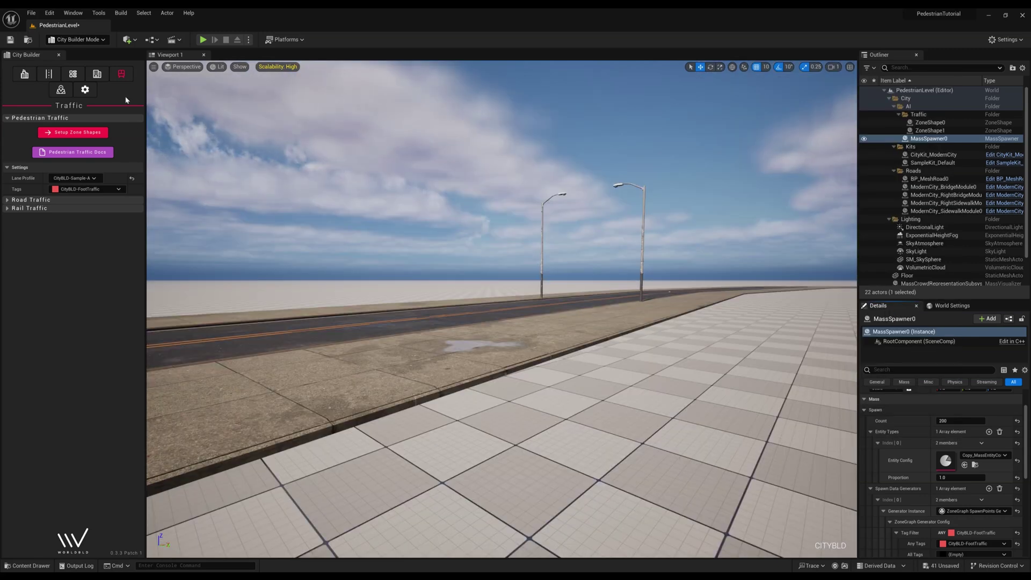
Play the level to watch the resized Remy pedestrians walk the sidewalks.
left_click(202, 41)
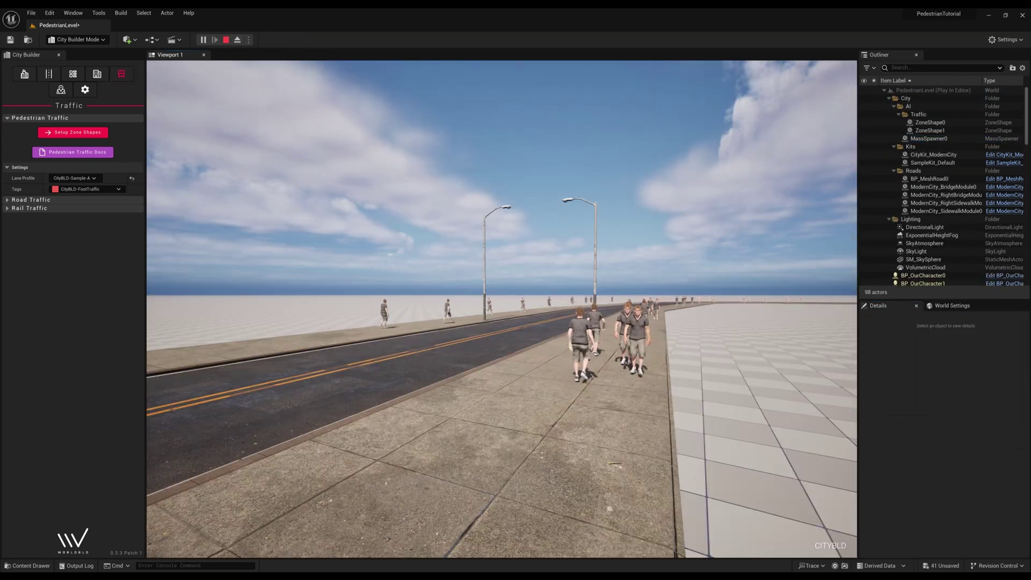